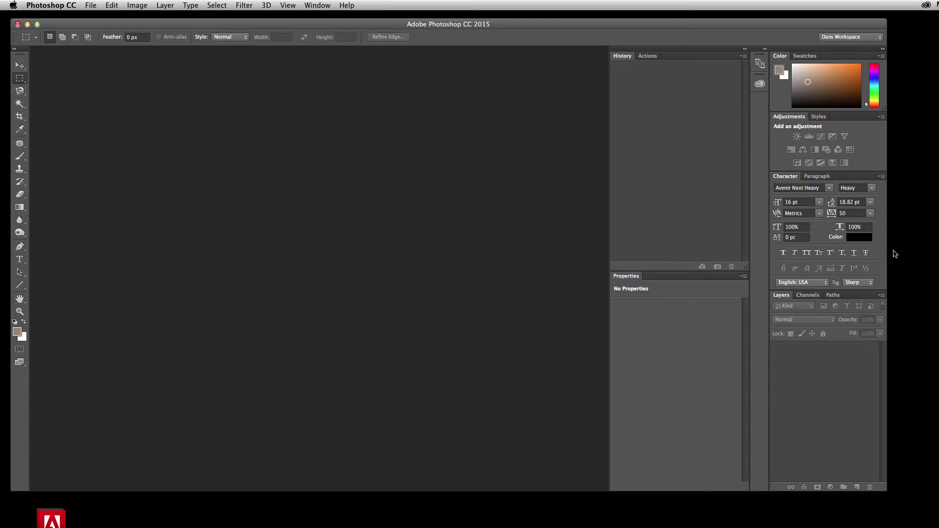
Open Landscape_1.jpg from the SamplePhotos folder on the Desktop and fit the whole image in view.
click(92, 4)
click(101, 26)
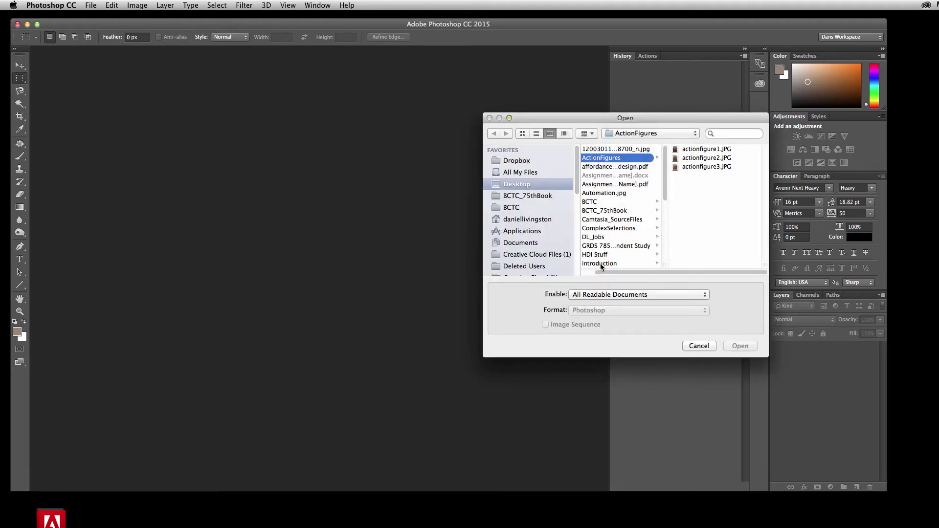
scroll(607, 235, down, 5)
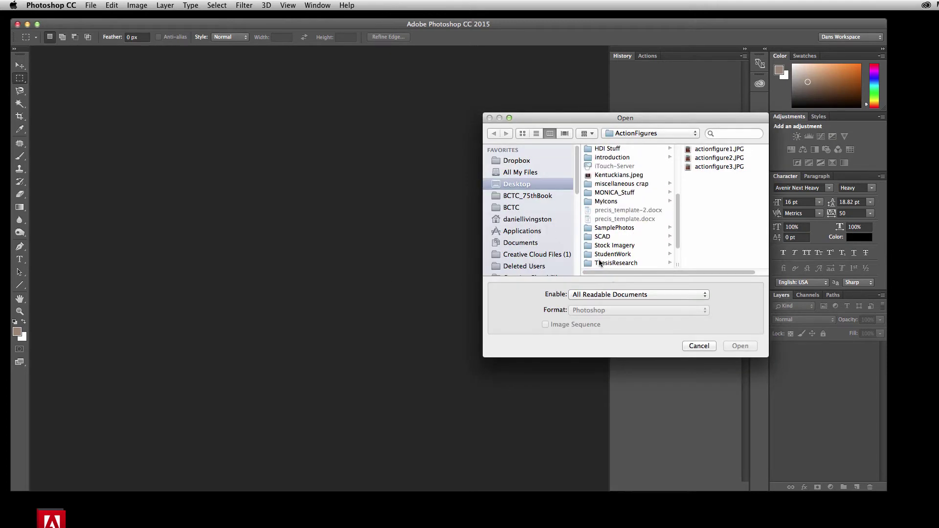
click(603, 229)
click(713, 149)
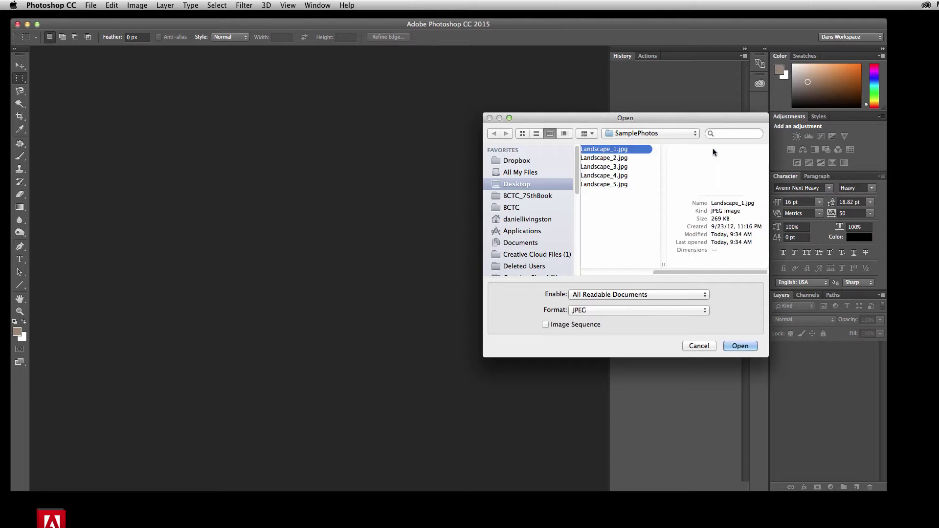
click(744, 349)
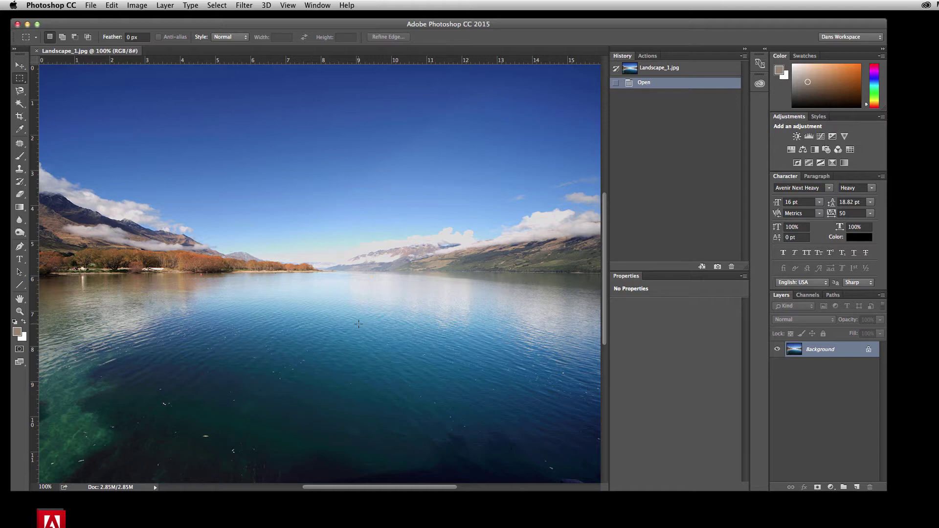
key(super+minus)
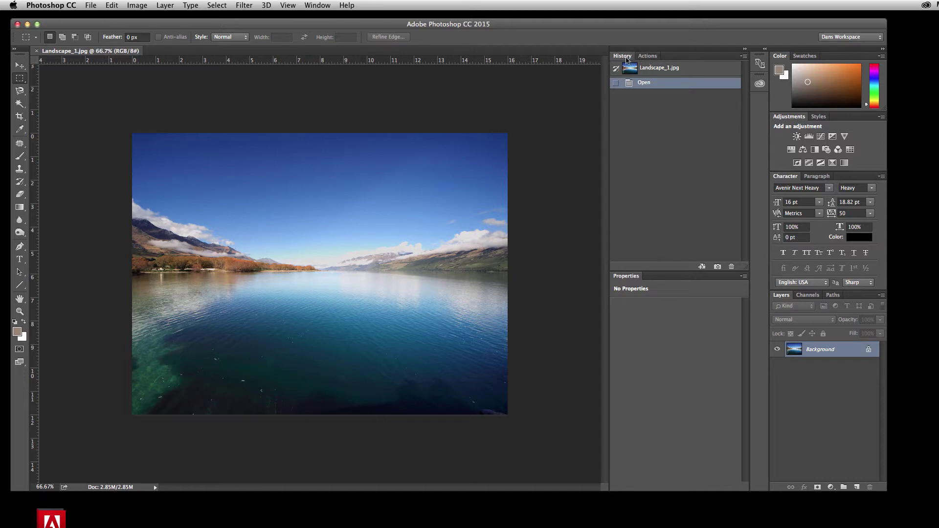
Show the Actions panel, expand the Default Actions set and collapse the Custom RGB to Grayscale action.
click(318, 5)
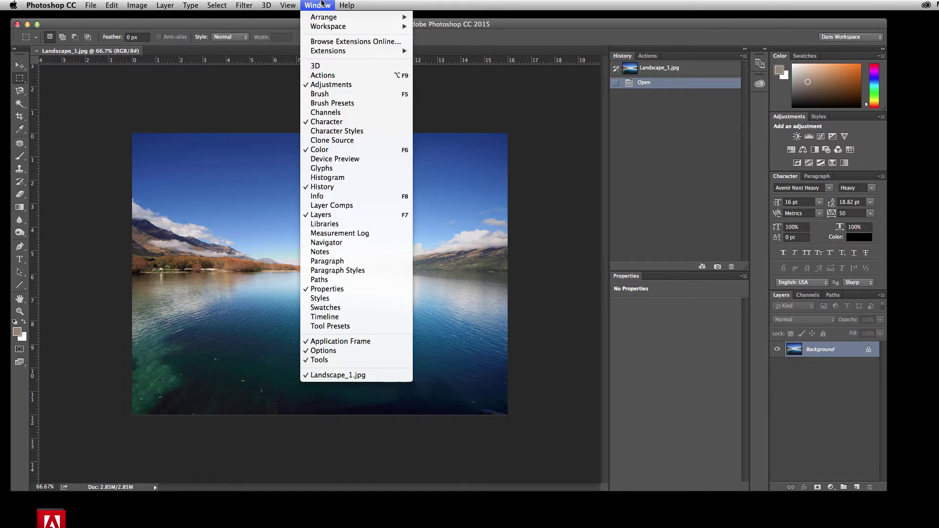
click(323, 75)
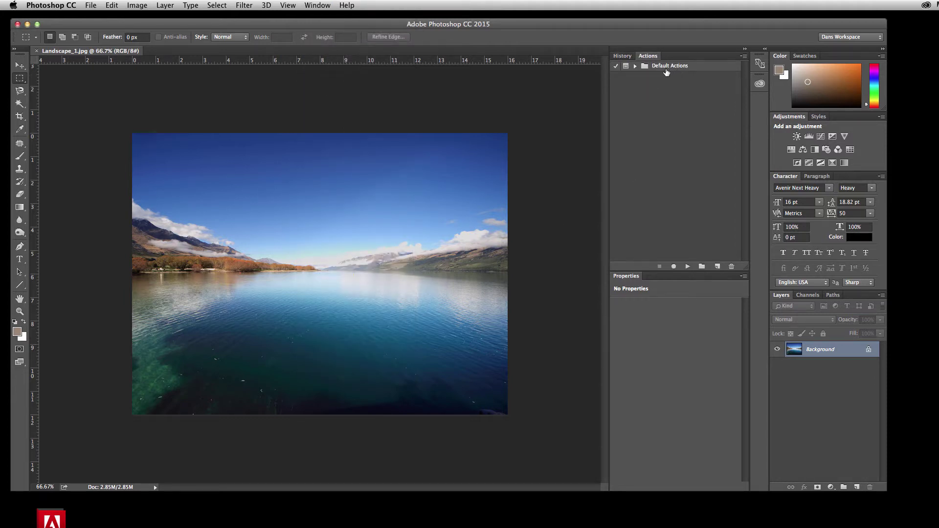
click(635, 67)
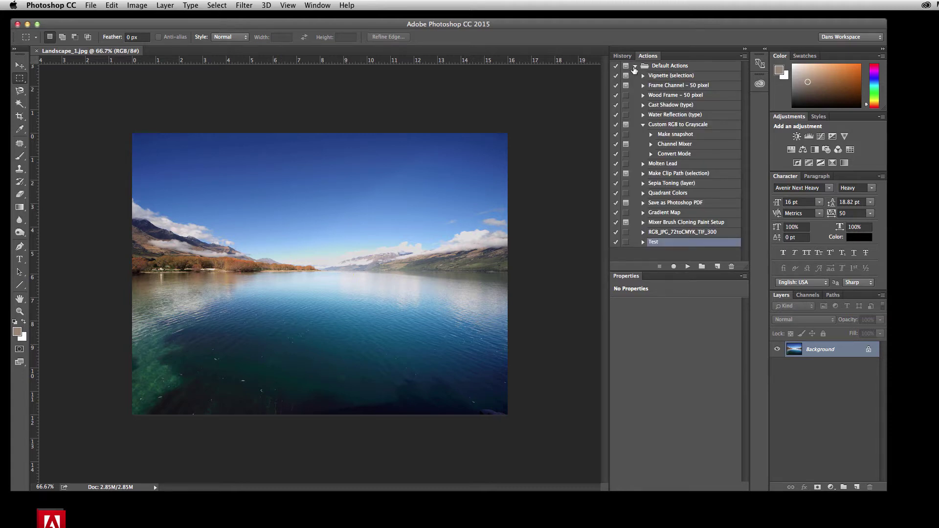
click(643, 126)
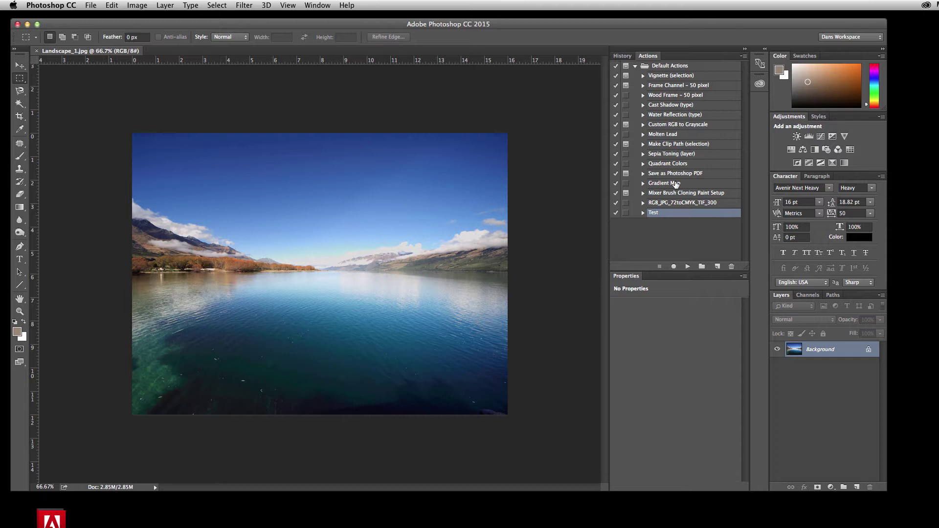
Dock the History panel separately between Actions and Properties and adjust the panel heights so both lists are readable.
drag(622, 56, 625, 275)
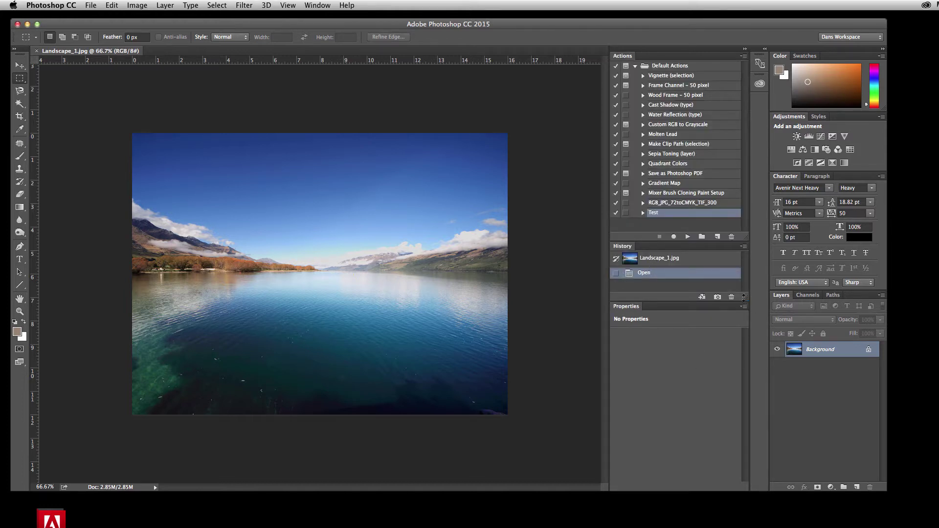
drag(744, 301, 743, 419)
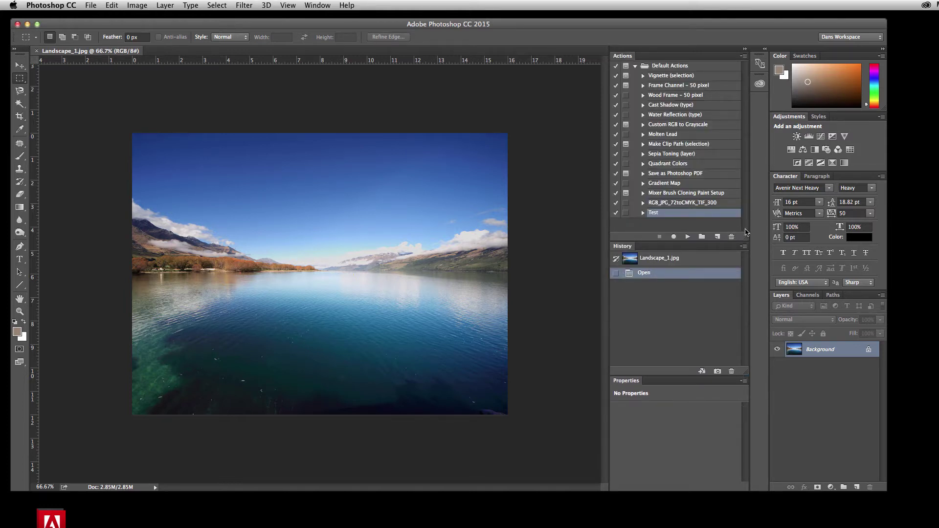
drag(744, 237, 744, 232)
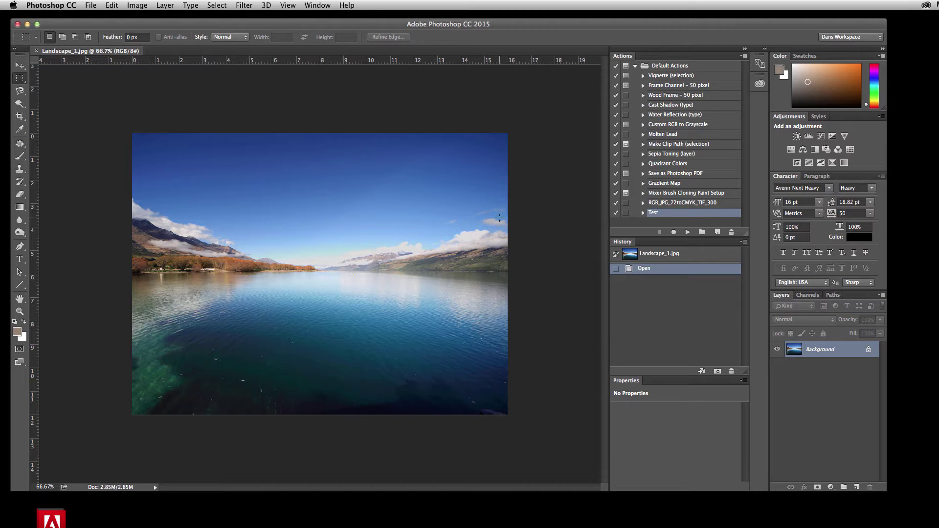
Play the Wood Frame - 50 pixel action on the landscape photo, continuing past the image size notice.
click(671, 96)
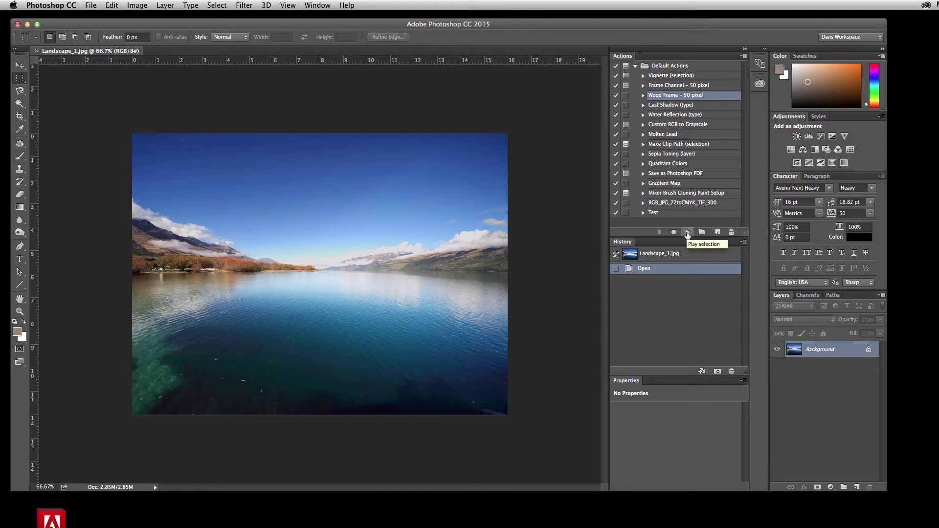
click(687, 233)
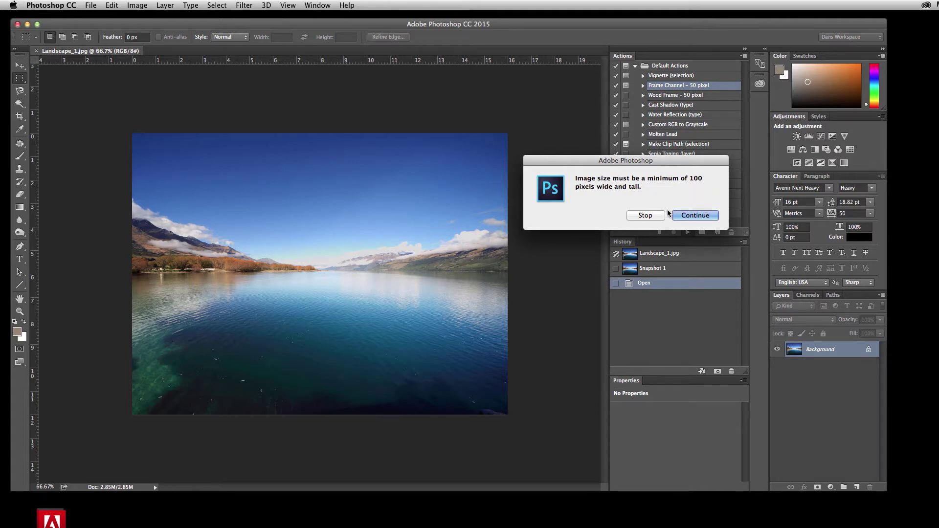
click(694, 215)
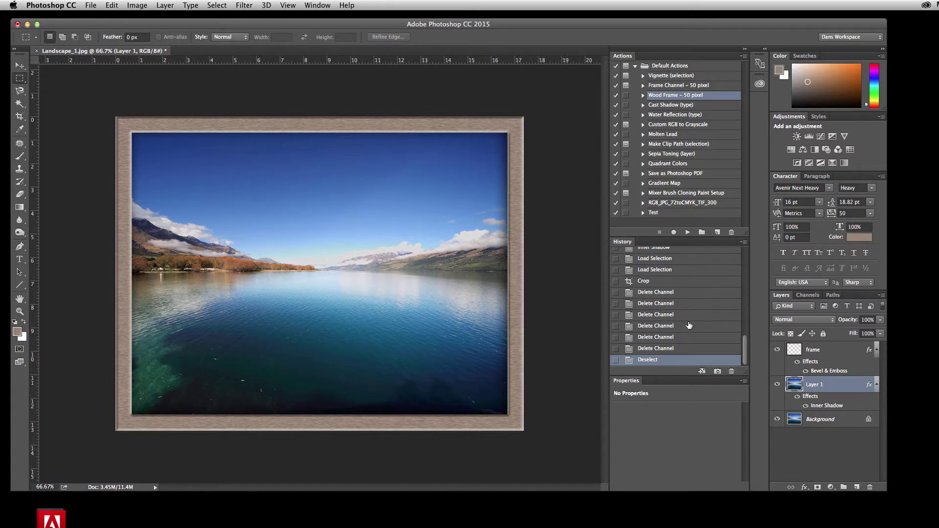
Examine the history list for the individual operations the wood frame action performed.
scroll(690, 318, up, 10)
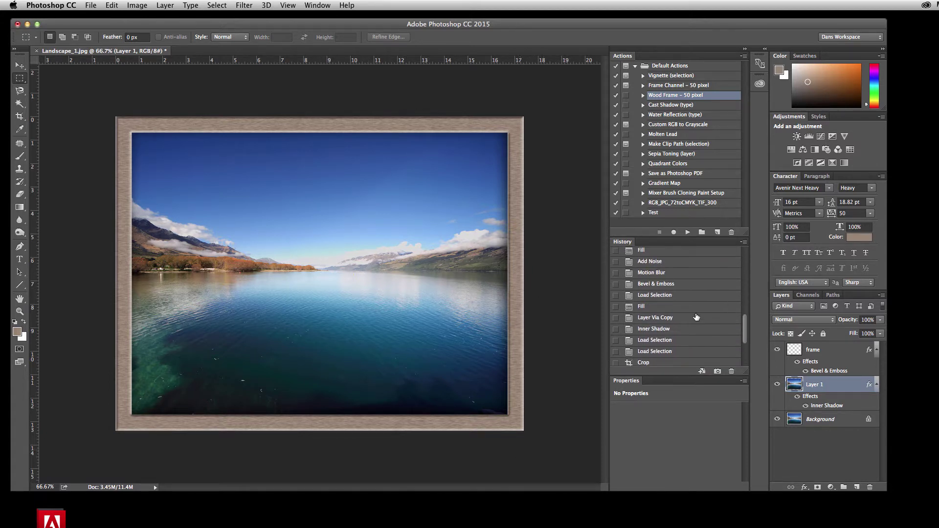
scroll(696, 317, up, 5)
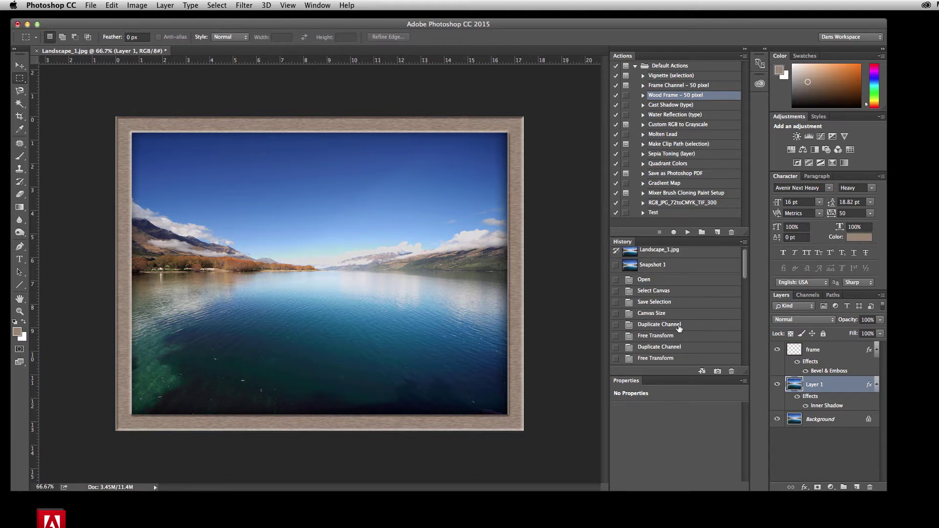
scroll(686, 335, down, 3)
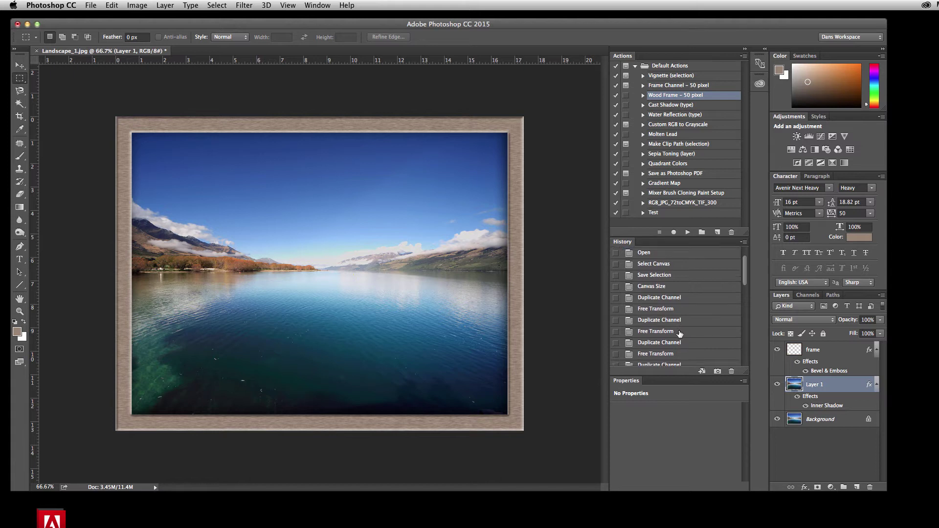
scroll(679, 333, down, 10)
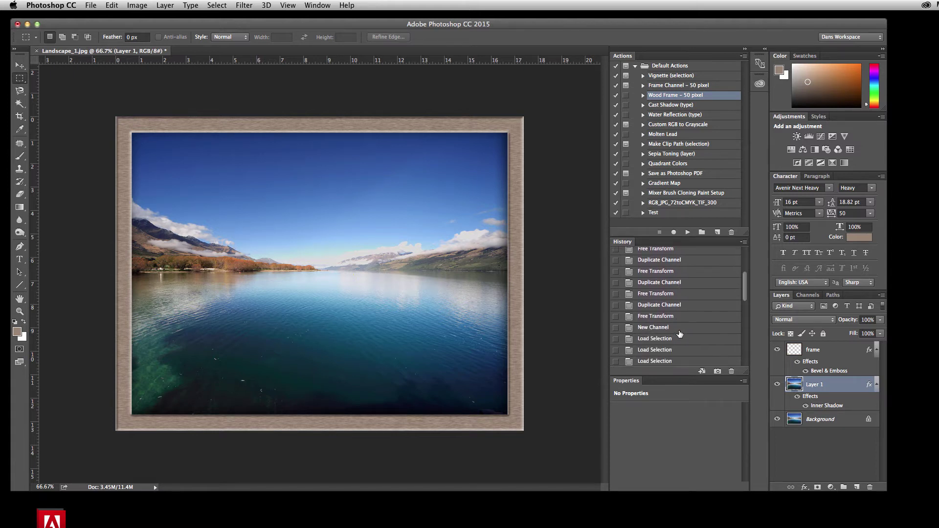
scroll(678, 334, down, 5)
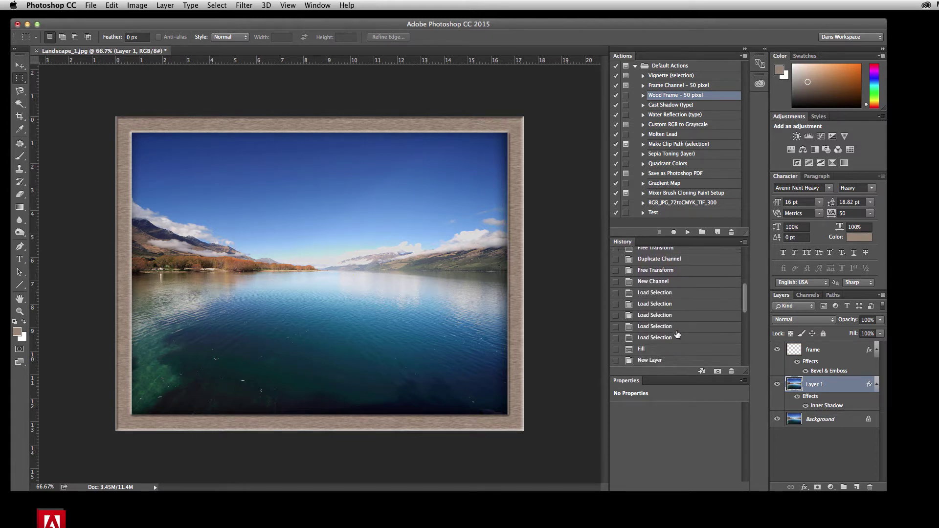
scroll(677, 334, down, 5)
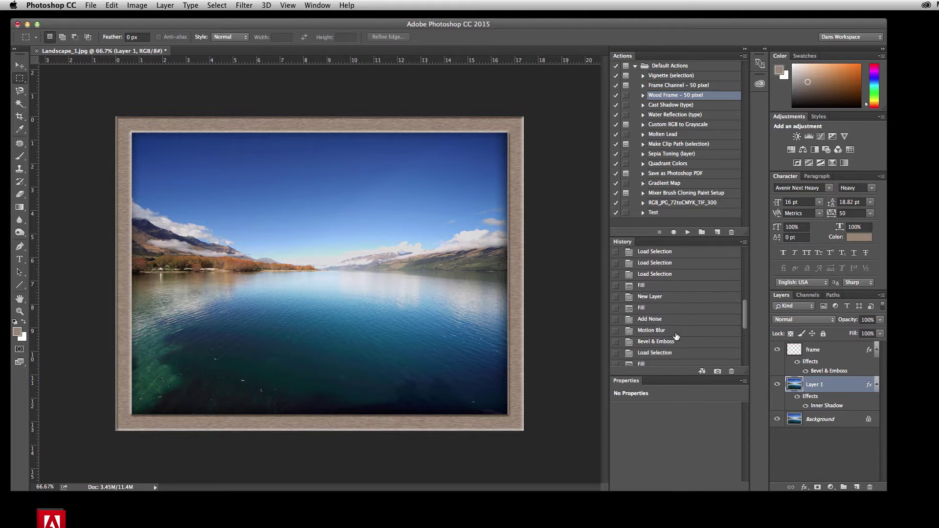
scroll(676, 337, down, 5)
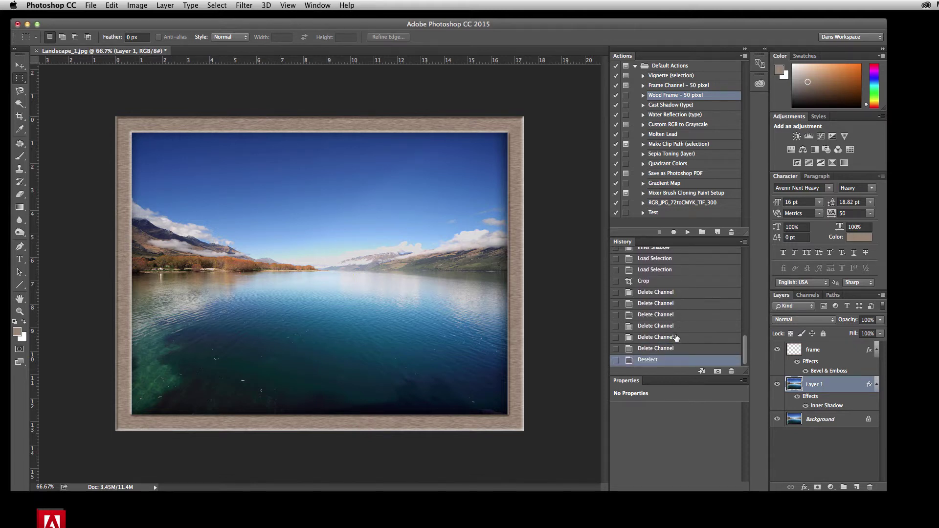
scroll(676, 314, up, 5)
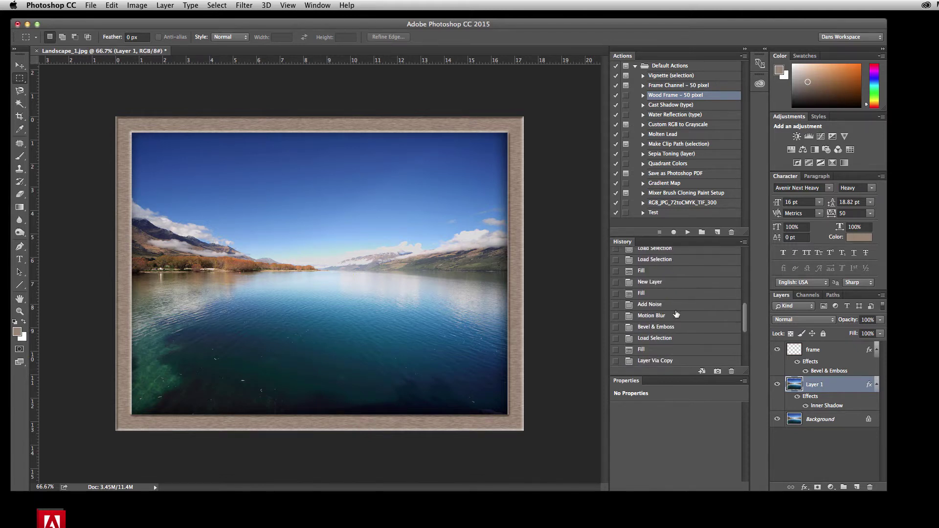
Revert the framed image to its Open history state.
scroll(676, 314, up, 5)
click(645, 283)
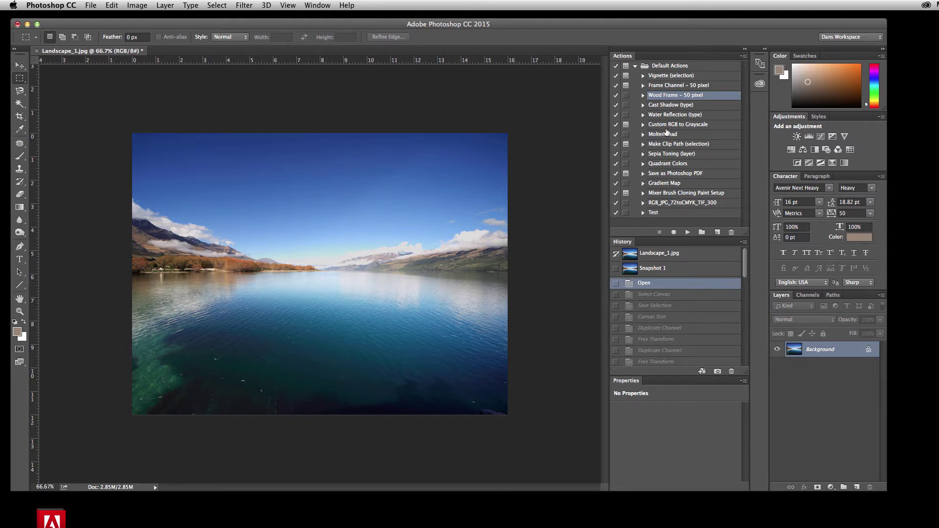
Play the Sepia Toning (layer) action on the photo and revert the image to its Open history state.
click(671, 155)
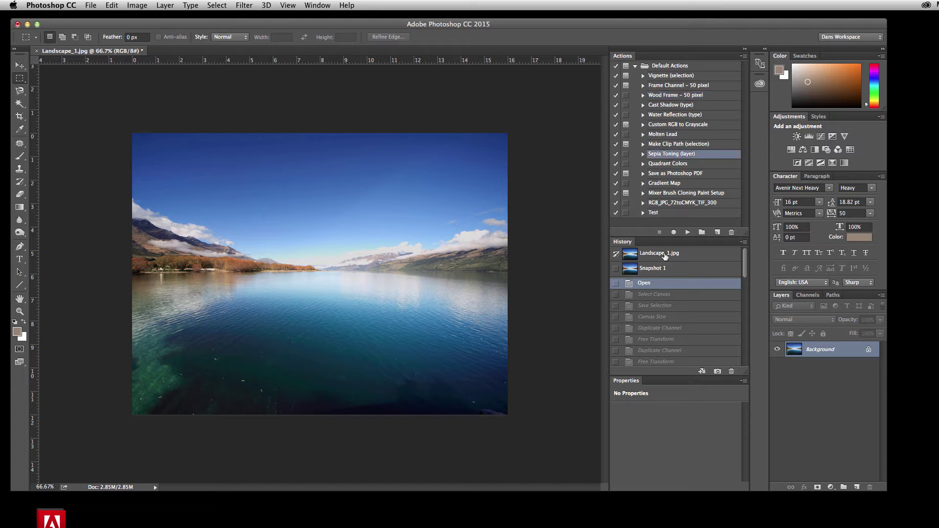
click(686, 232)
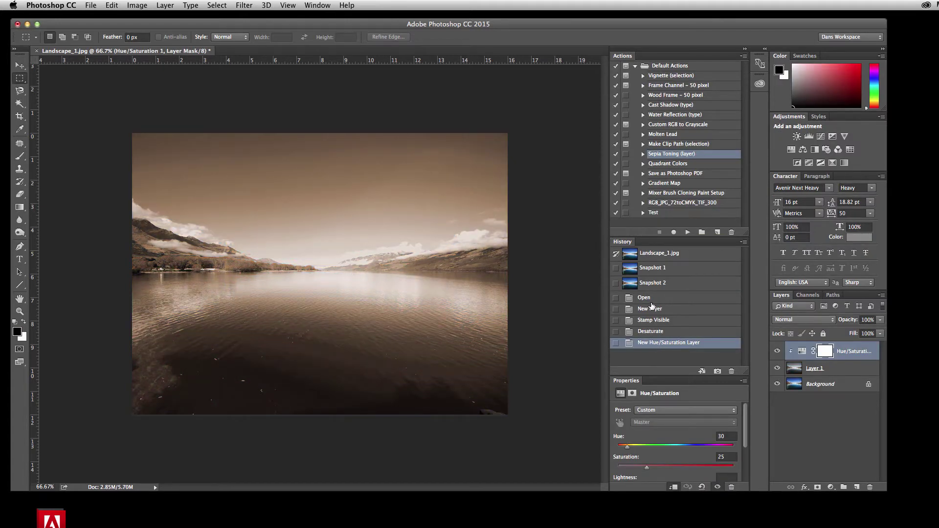
click(653, 297)
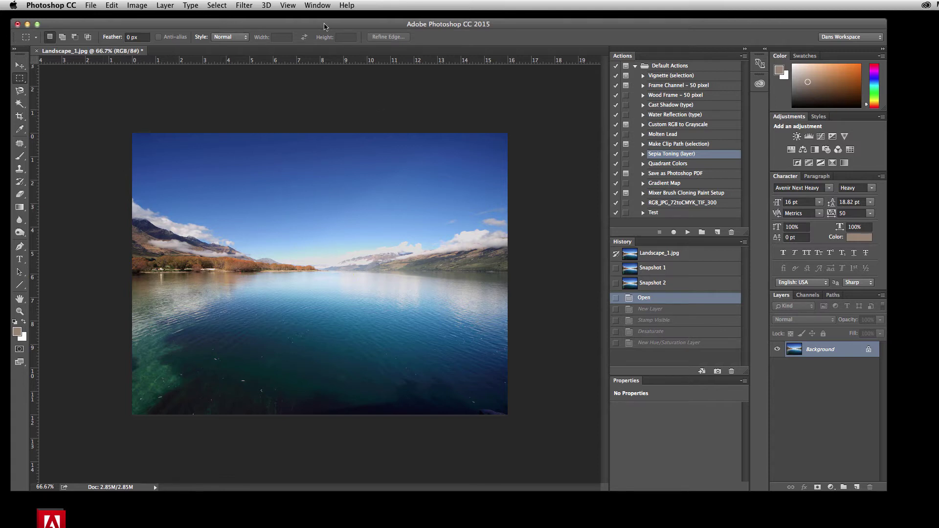
Create a new action named PhotoEffect in the Default Actions set and start recording it.
drag(324, 26, 333, 26)
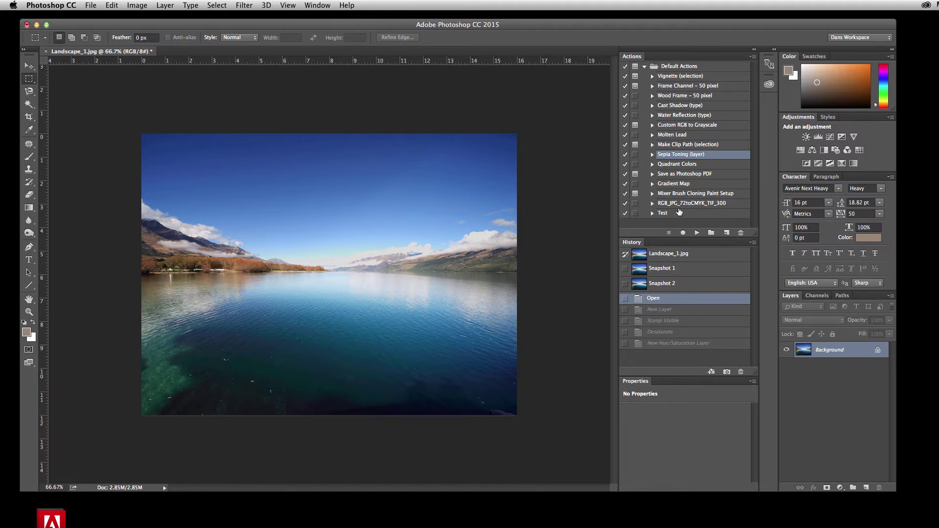
click(726, 234)
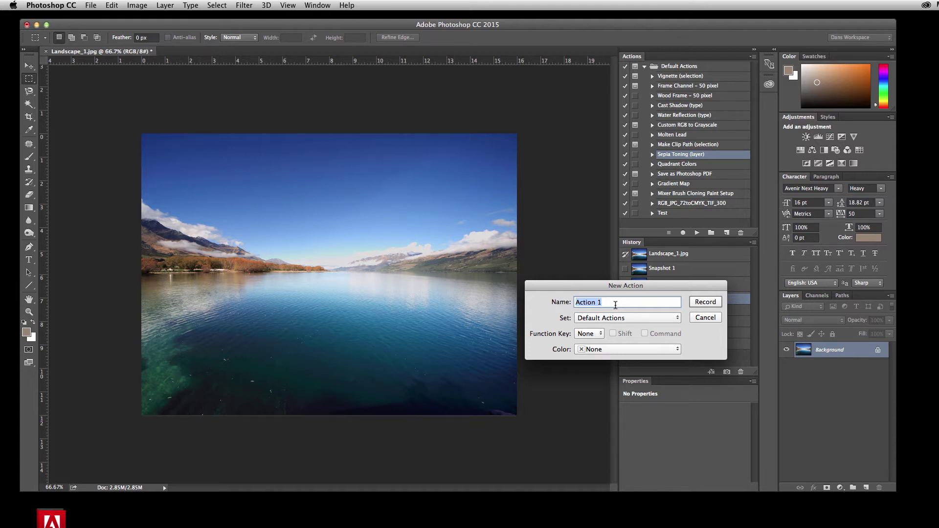
text(PhotoEffect)
click(705, 302)
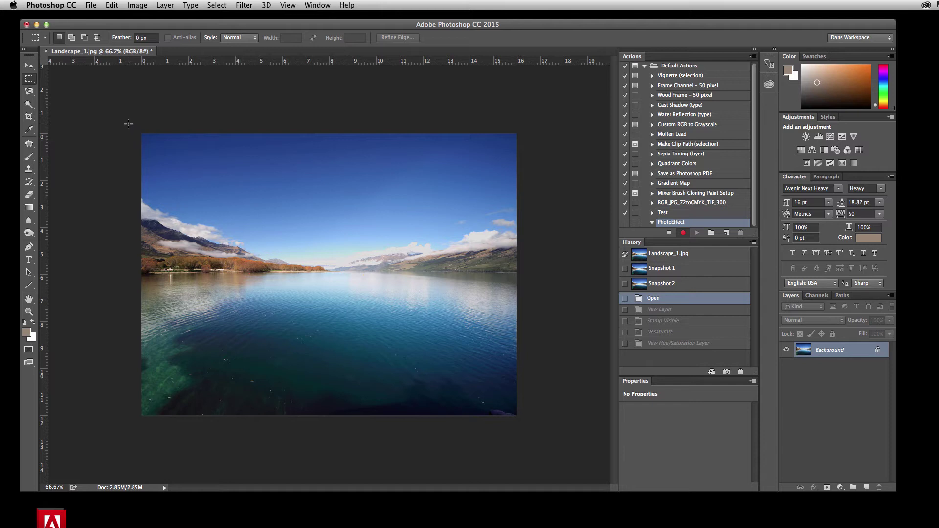
Crop the photo to a full-height square marquee selection starting at the image's left edge, and deselect.
drag(130, 121, 500, 421)
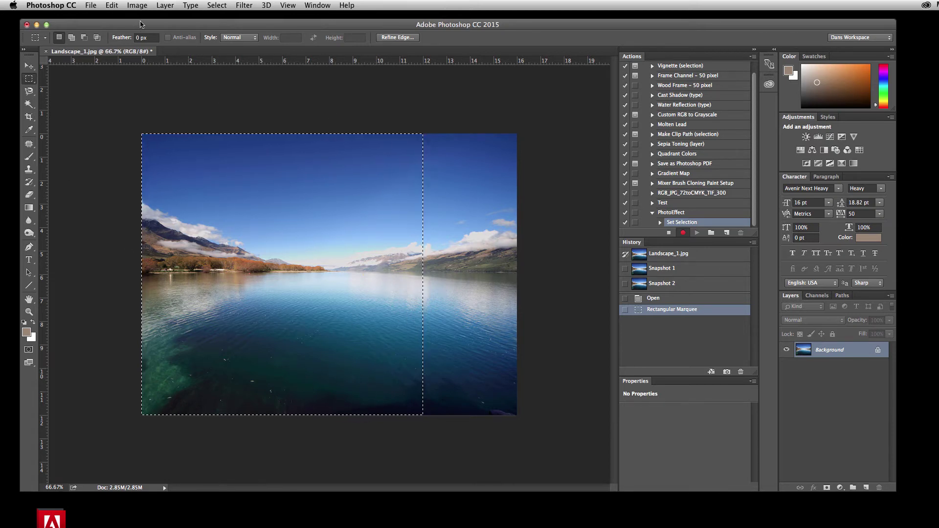
click(137, 6)
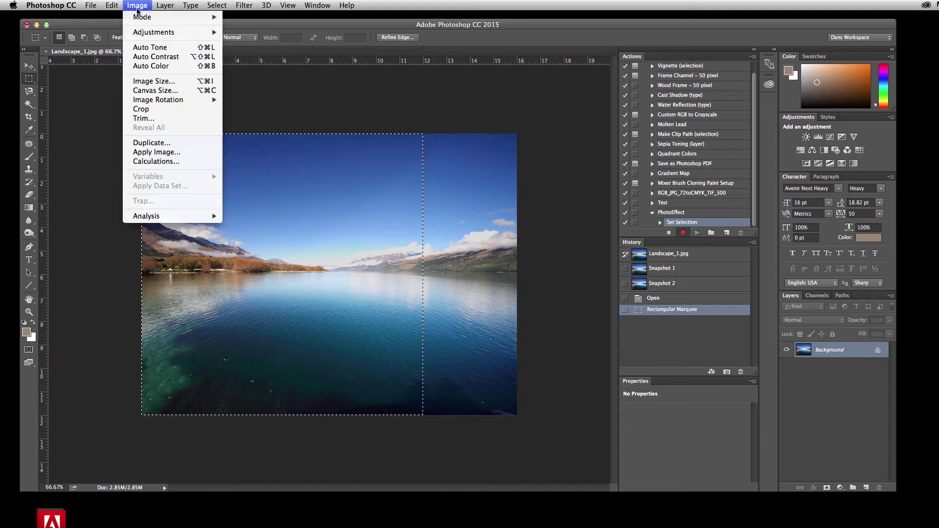
click(141, 109)
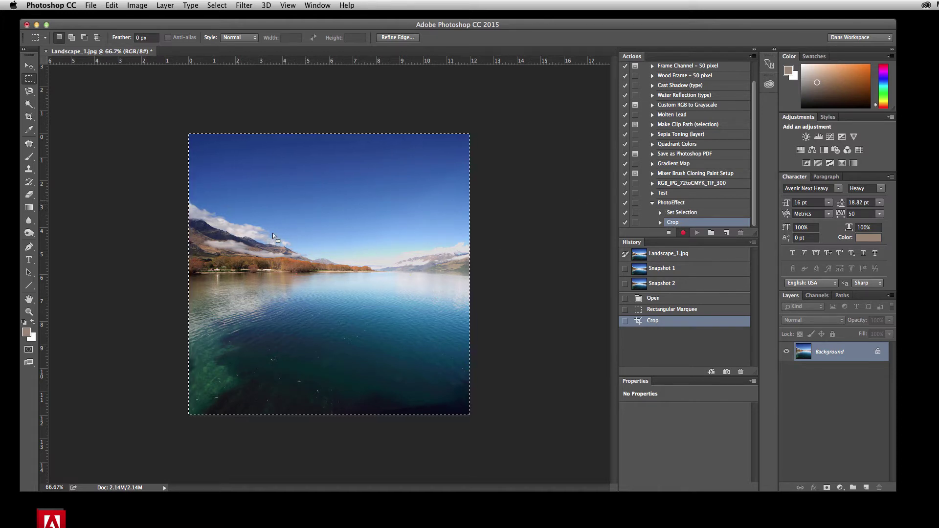
click(219, 6)
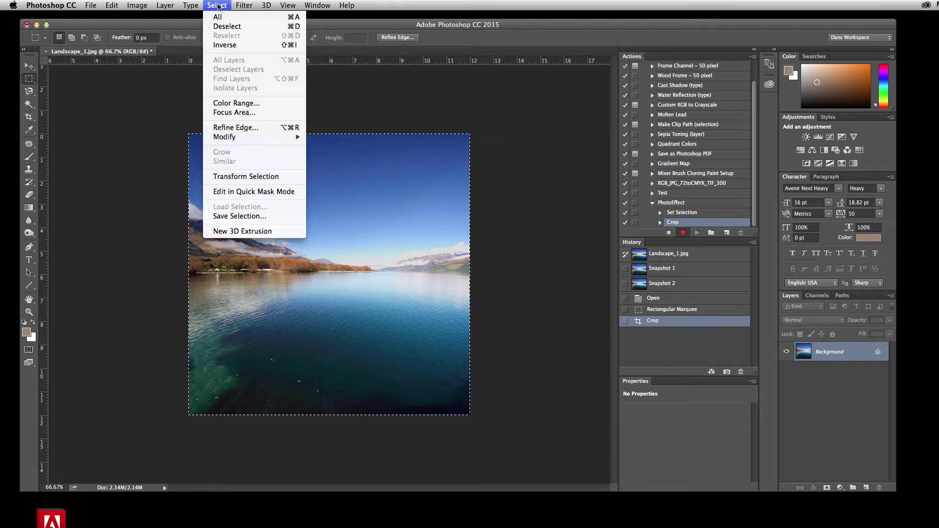
click(228, 27)
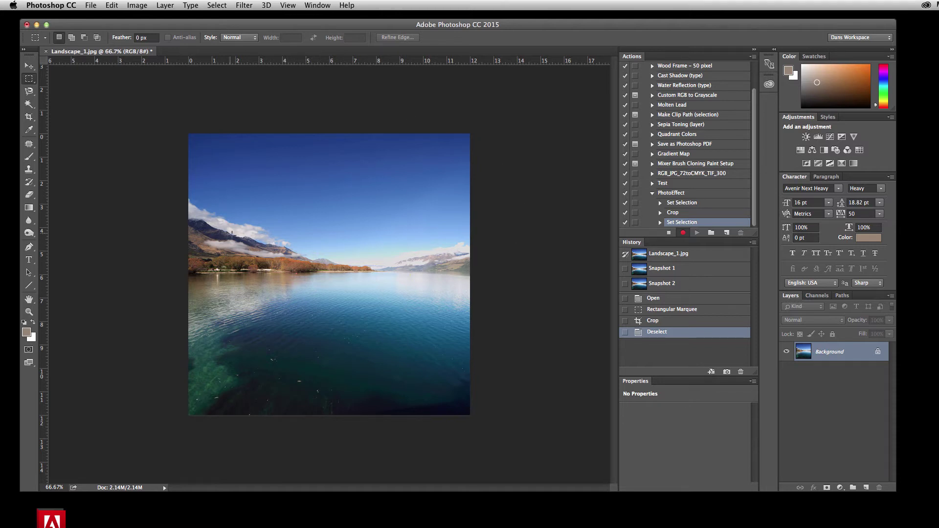
Apply the Camera Raw Filter to the cropped photo with a negative Post Crop Vignetting amount that darkens its edges.
click(241, 6)
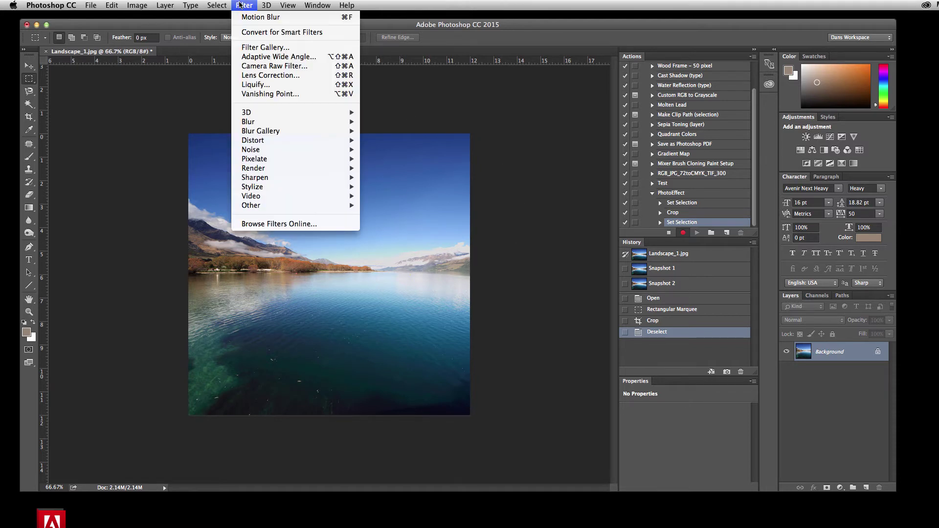
click(281, 68)
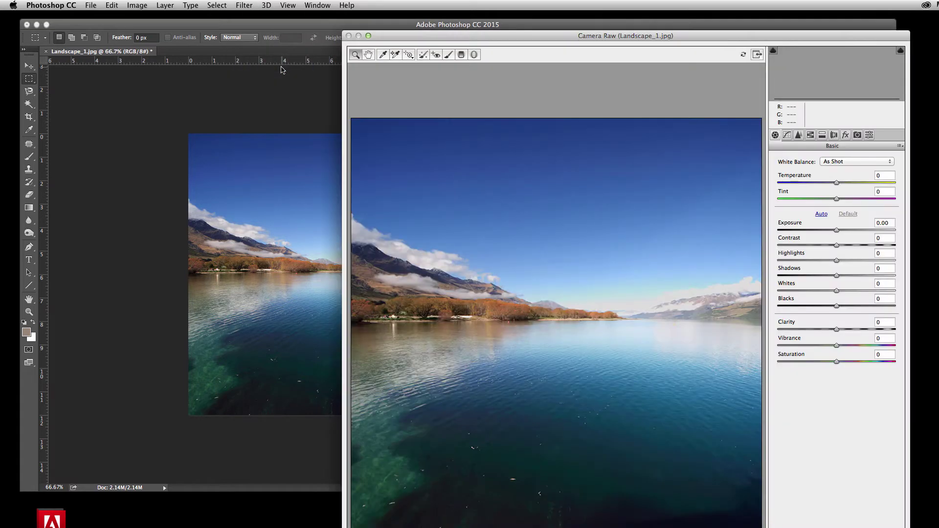
drag(424, 32, 351, 17)
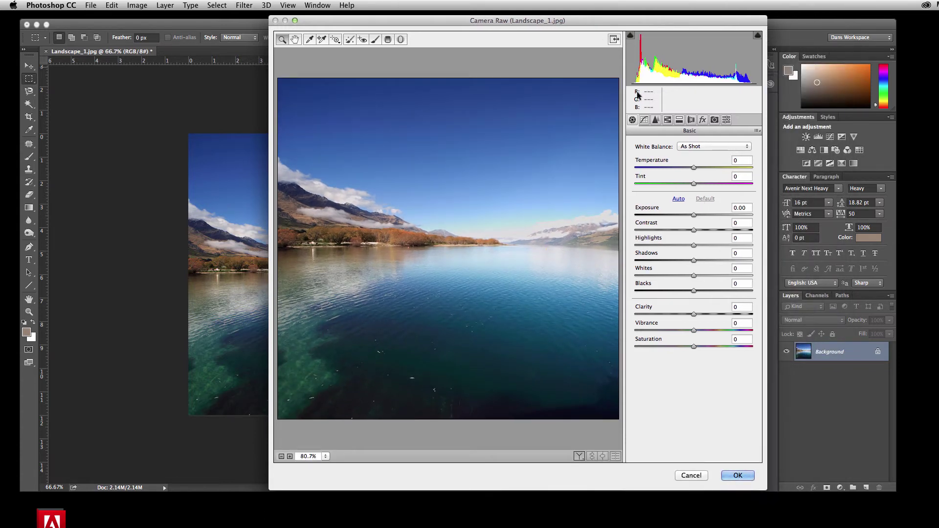
click(703, 120)
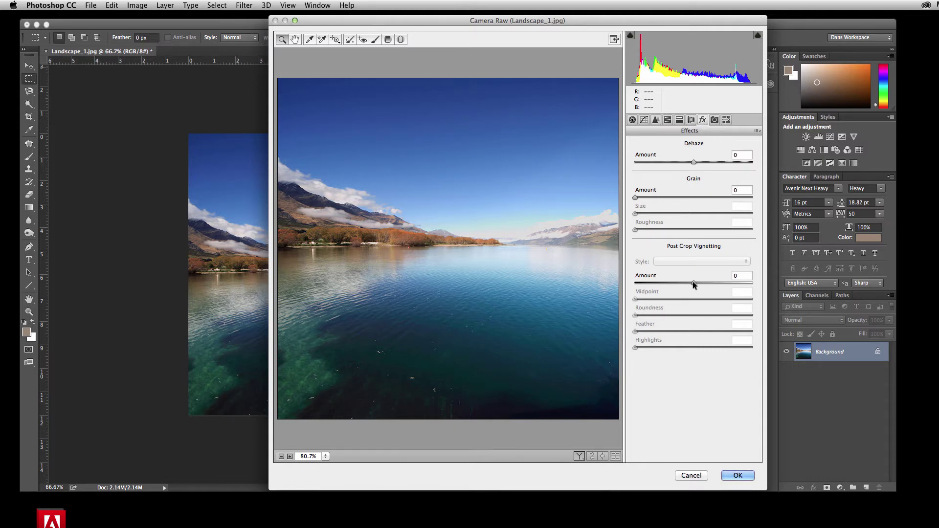
drag(692, 282, 665, 282)
click(738, 476)
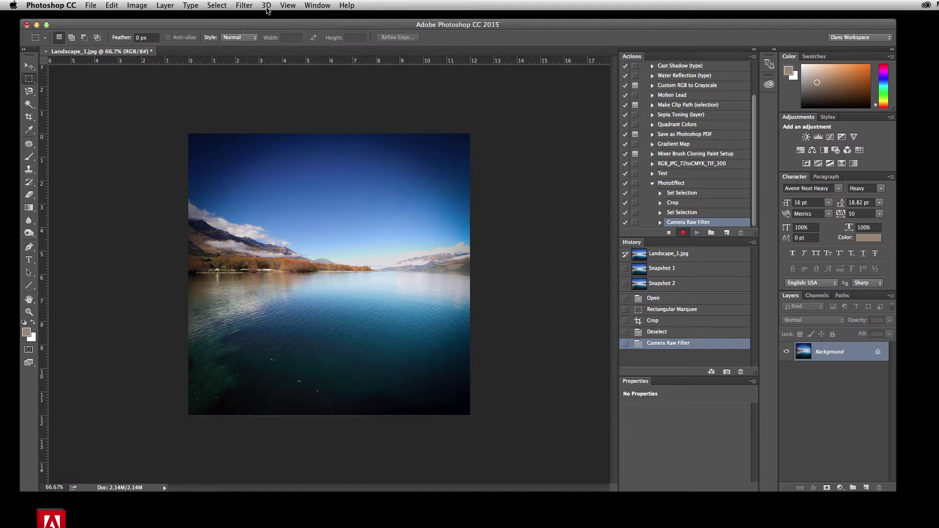
Apply the Ocean Ripple distortion from the Filter Gallery with ripple size 9 and ripple magnitude 9.
click(245, 6)
mouse_move(253, 170)
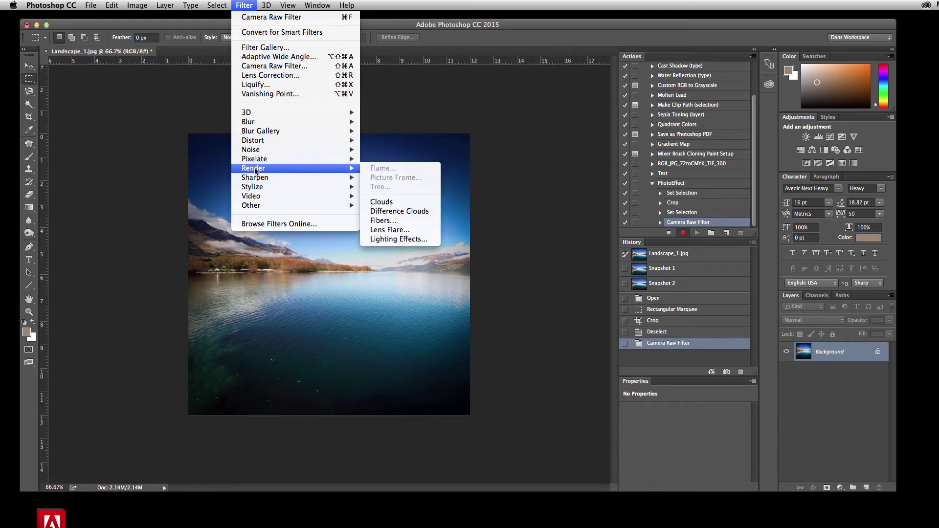
click(258, 49)
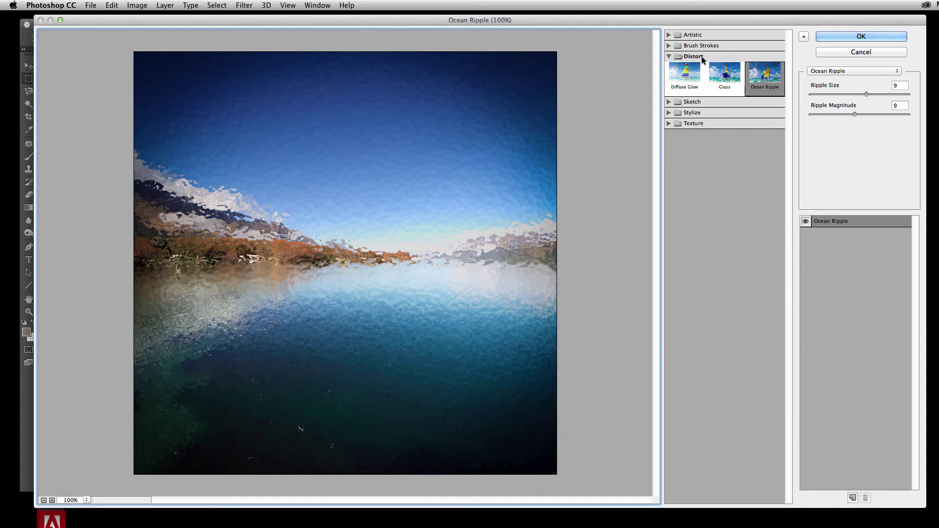
click(669, 56)
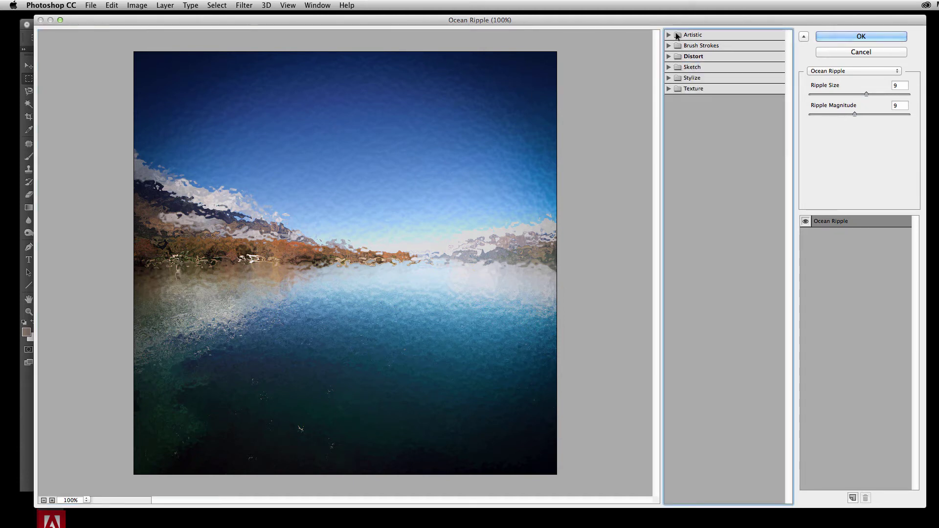
click(668, 57)
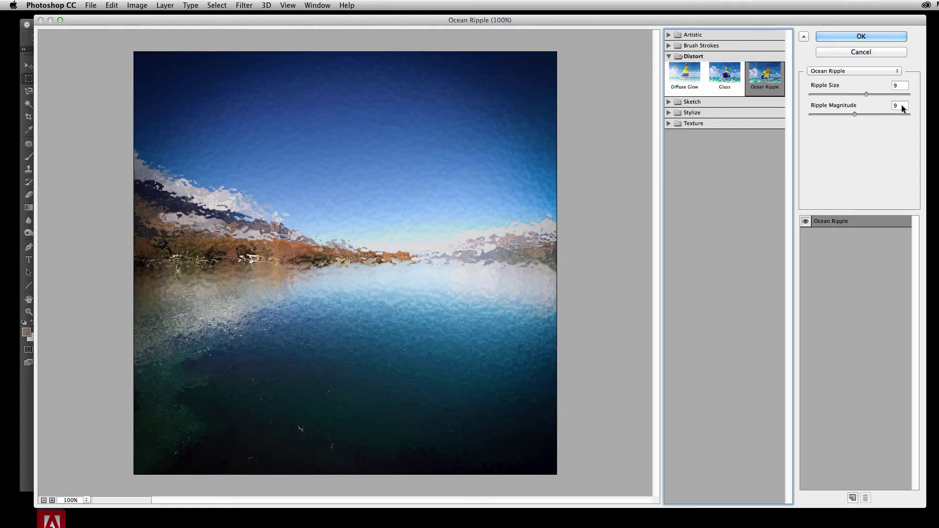
click(870, 36)
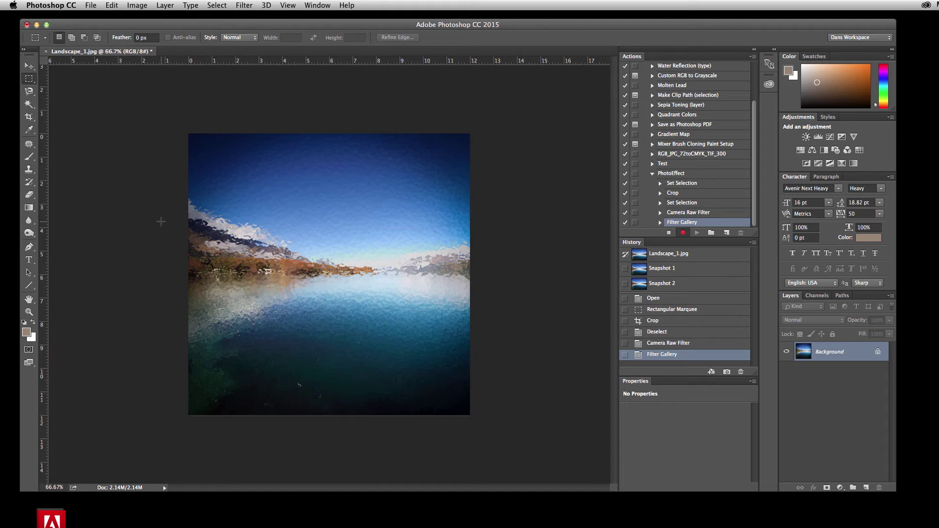
Save the photo to the Desktop as Landscape_1EDITED.jpg in JPEG format at quality 10, and stop recording the PhotoEffect action.
click(92, 6)
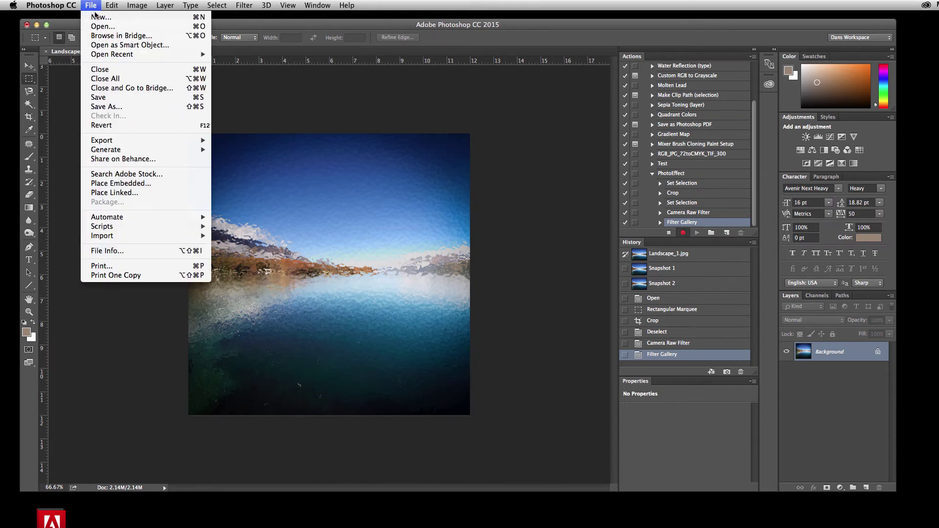
click(97, 107)
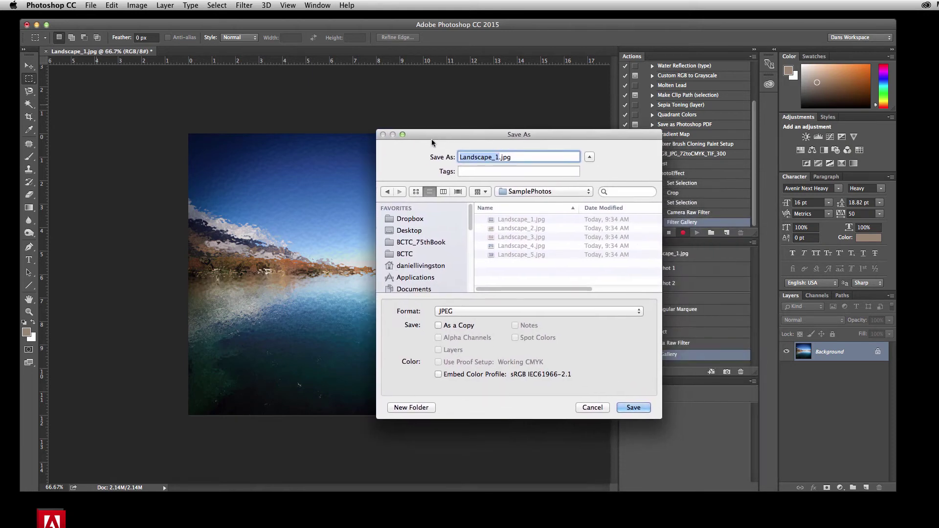
click(410, 230)
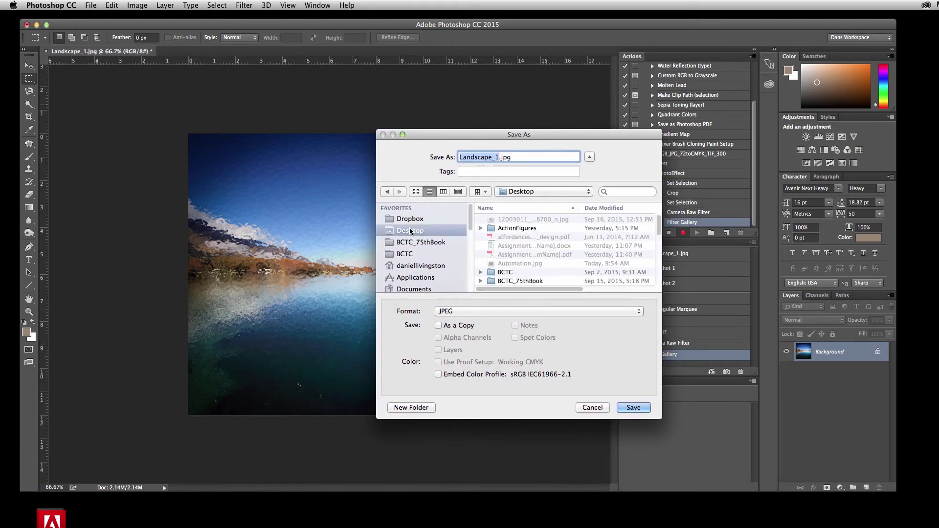
click(498, 157)
text(EDITED)
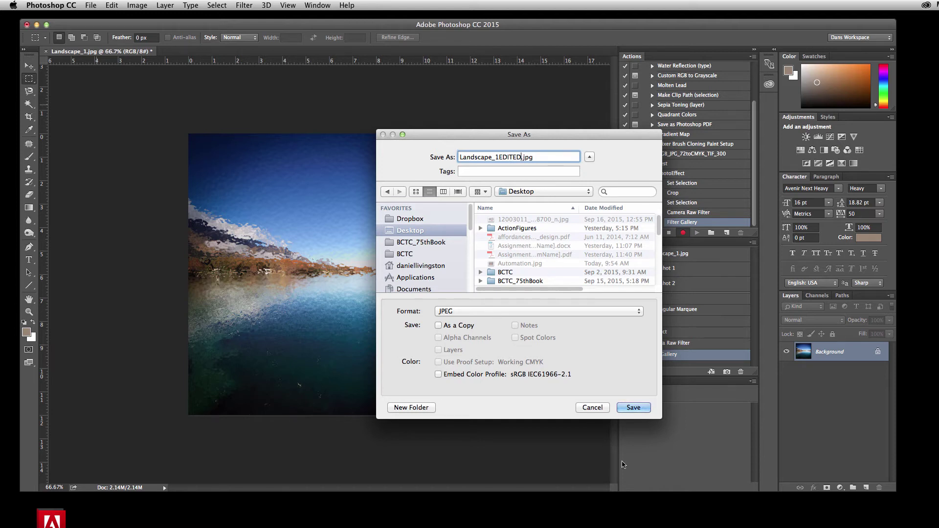
click(633, 407)
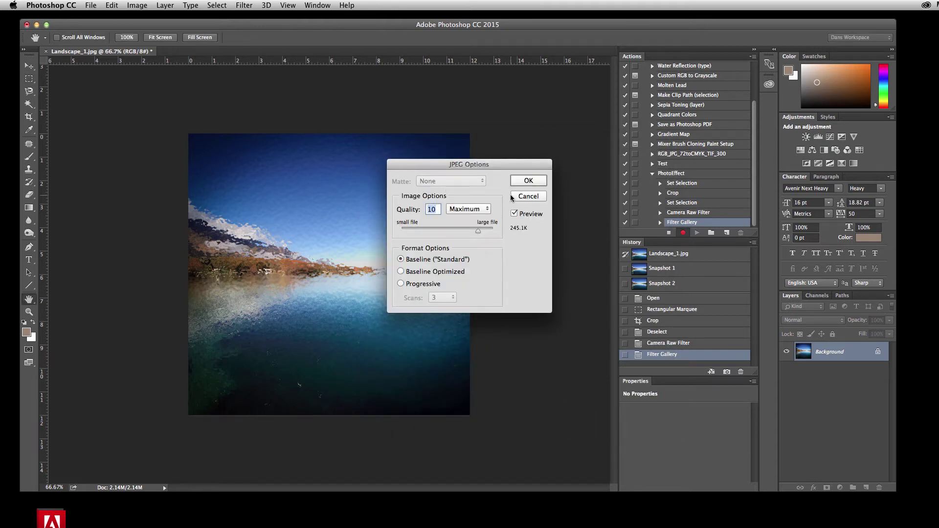
click(534, 181)
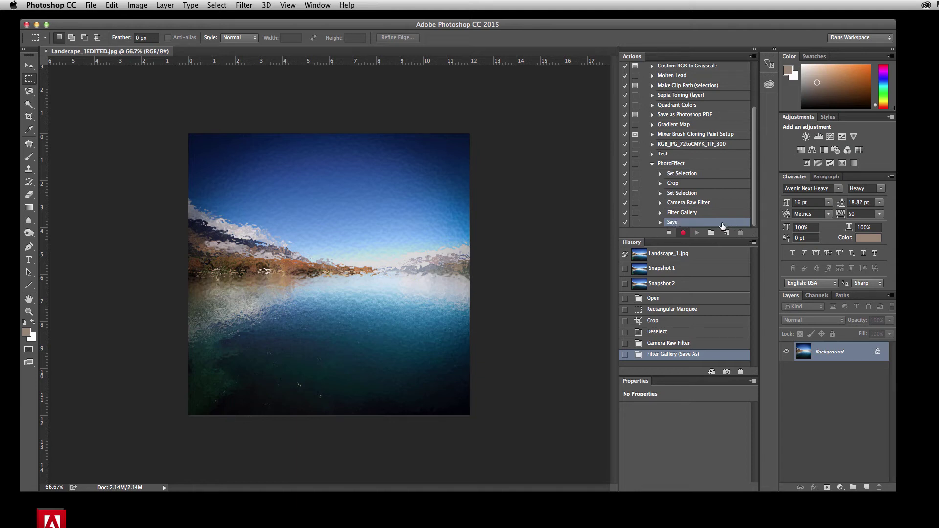
click(669, 233)
Examine the recorded settings of both Set Selection steps in the PhotoEffect action, and collapse the action.
click(660, 174)
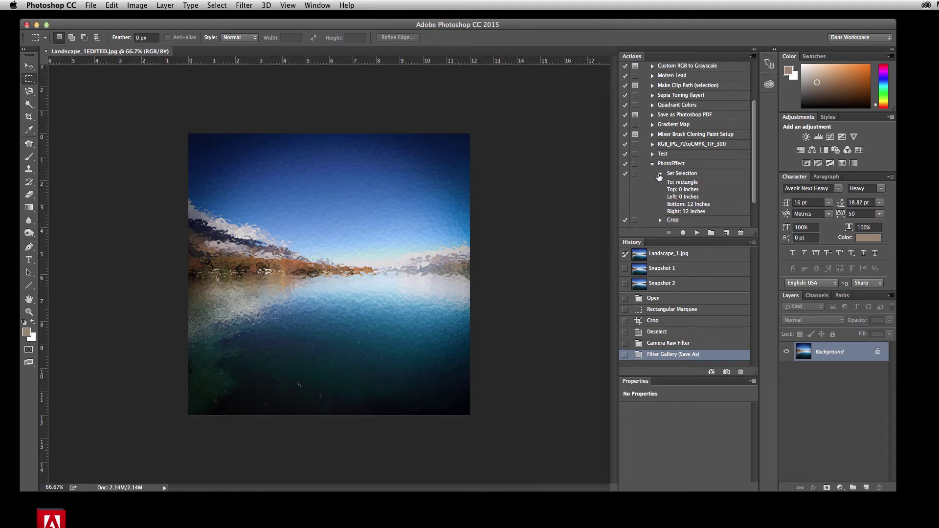
scroll(658, 169, down, 2)
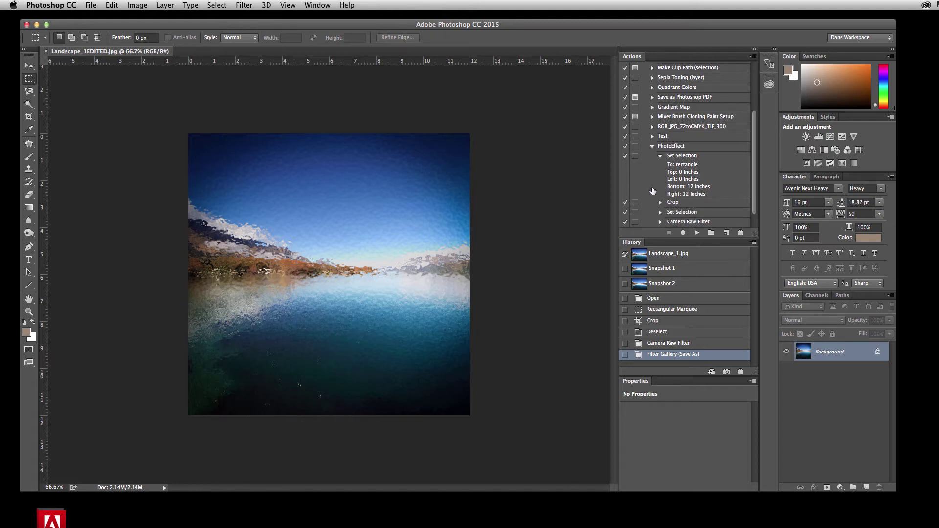
click(659, 157)
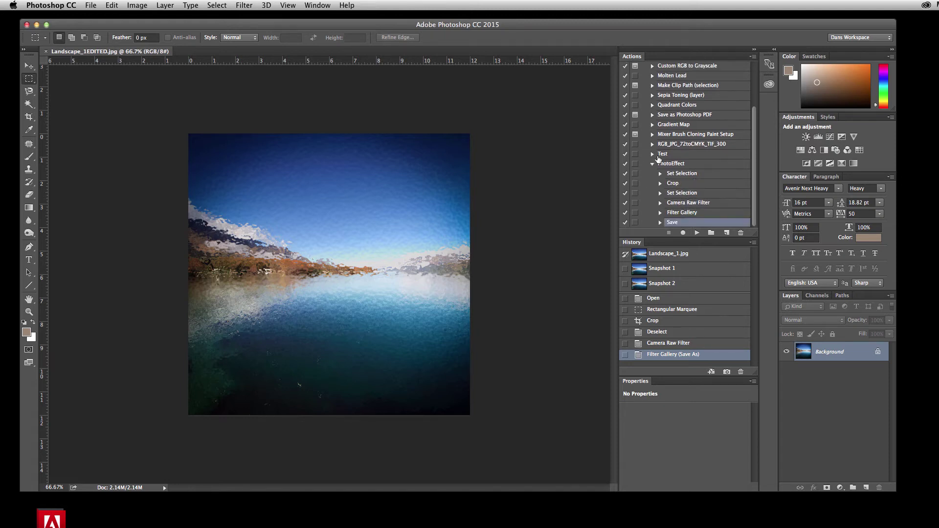
click(659, 193)
scroll(678, 207, down, 1)
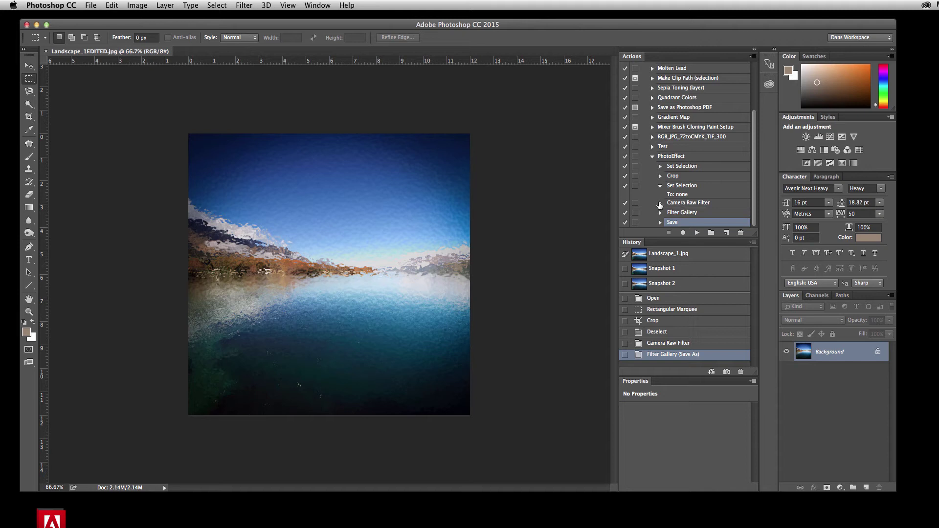
click(659, 188)
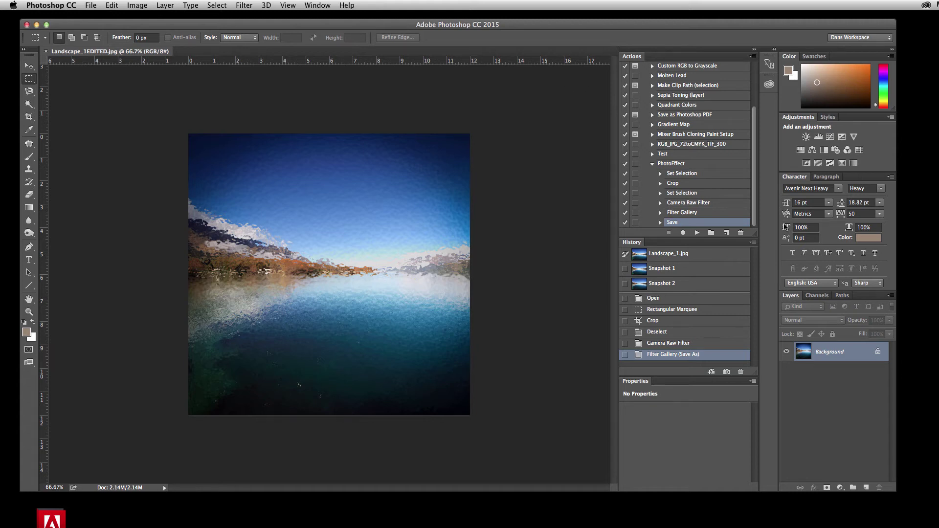
click(651, 165)
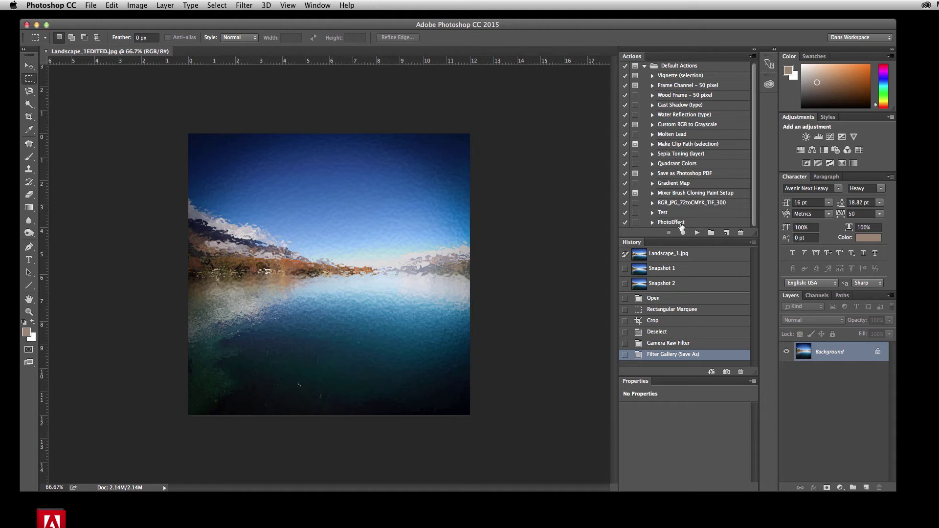
Close the edited image and open the Batch automation dialog, placing it clear of the Actions list.
click(46, 52)
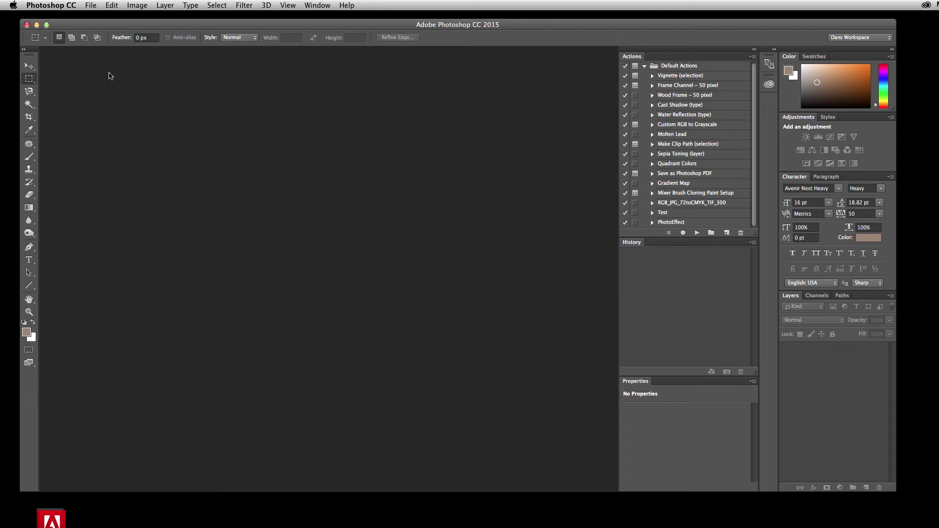
click(90, 6)
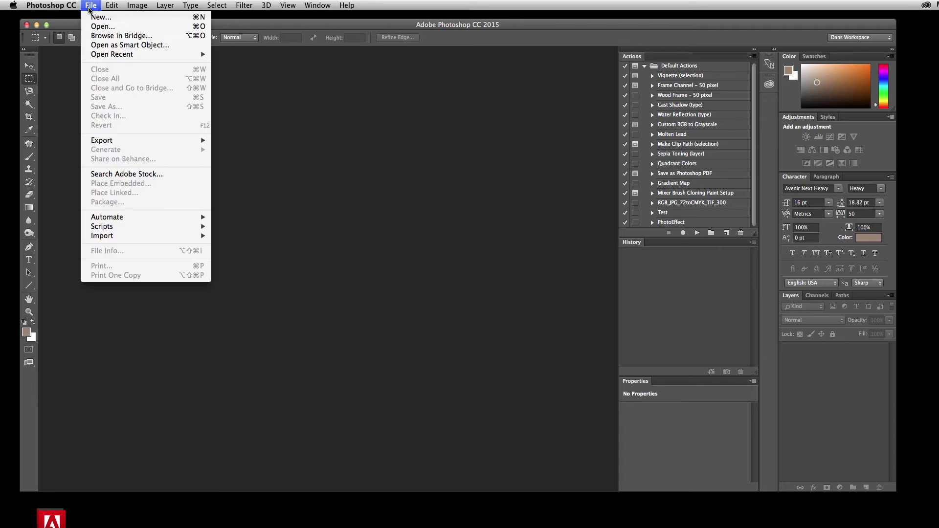
mouse_move(108, 219)
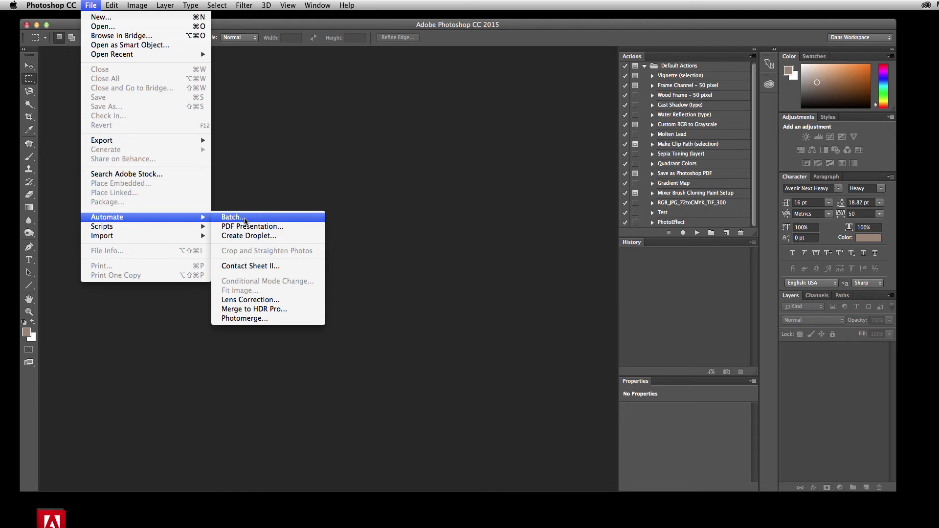
click(246, 219)
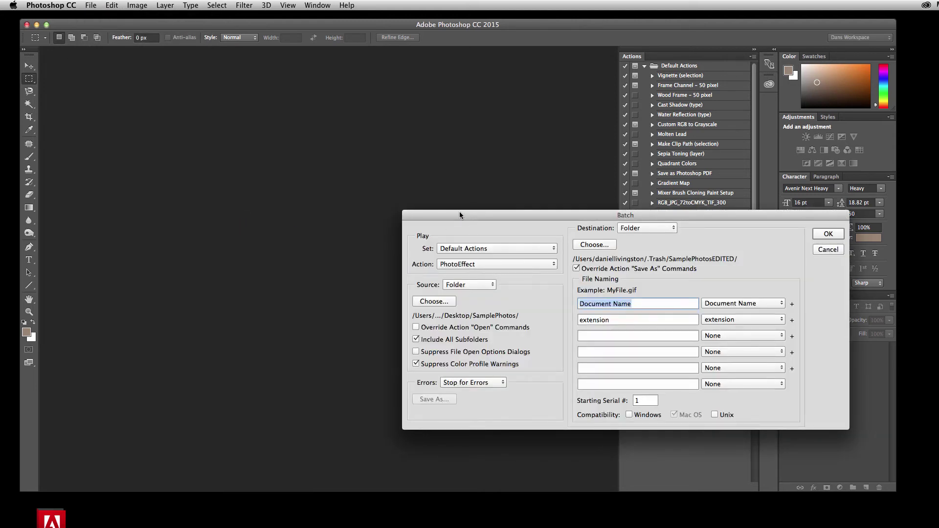
drag(459, 212, 288, 132)
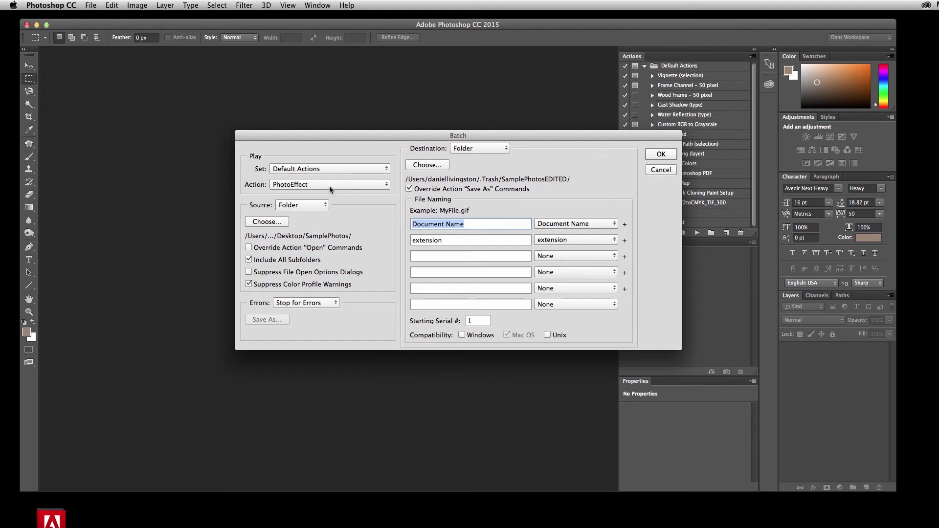
Try Frame Channel - 50 pixel as the batch action, and switch back to PhotoEffect.
click(301, 185)
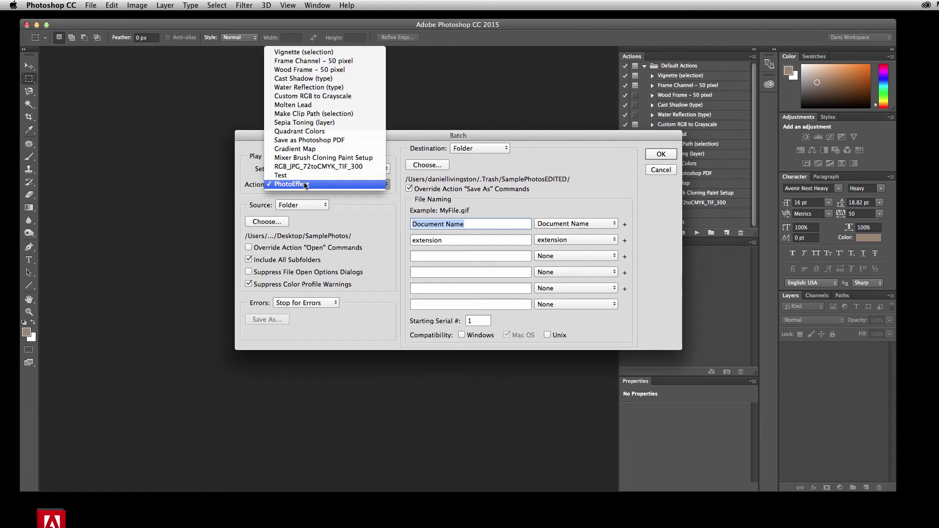
click(313, 60)
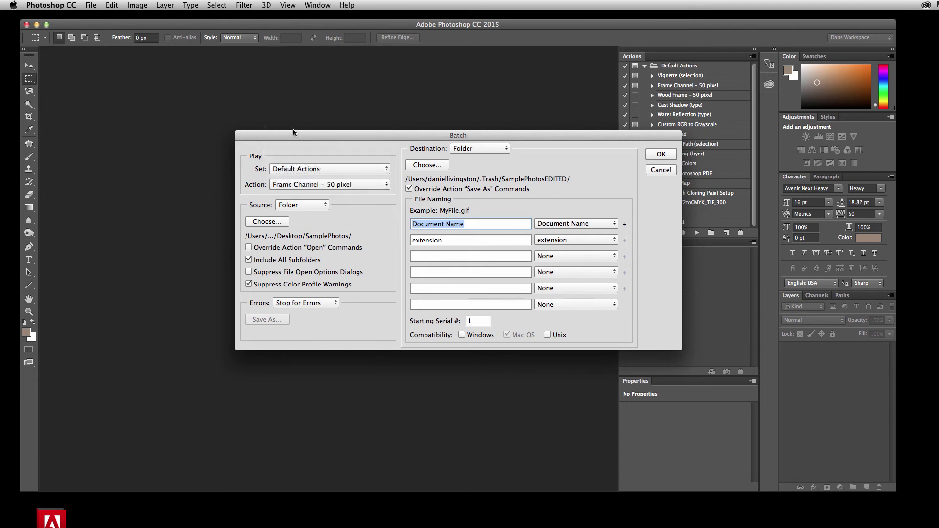
click(316, 186)
click(301, 307)
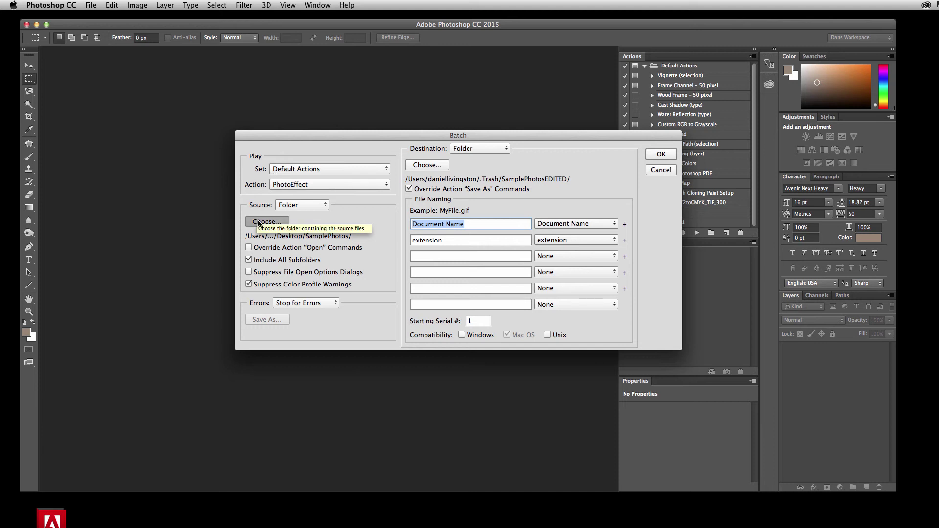
Browse to the SamplePhotos folder on the Desktop as the batch source, and dismiss the folder chooser.
click(257, 222)
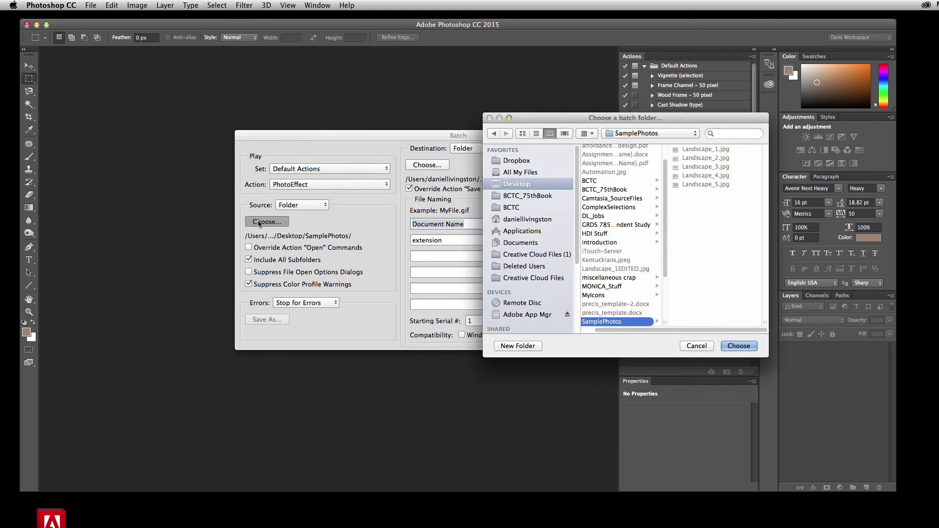
click(523, 187)
scroll(631, 287, down, 3)
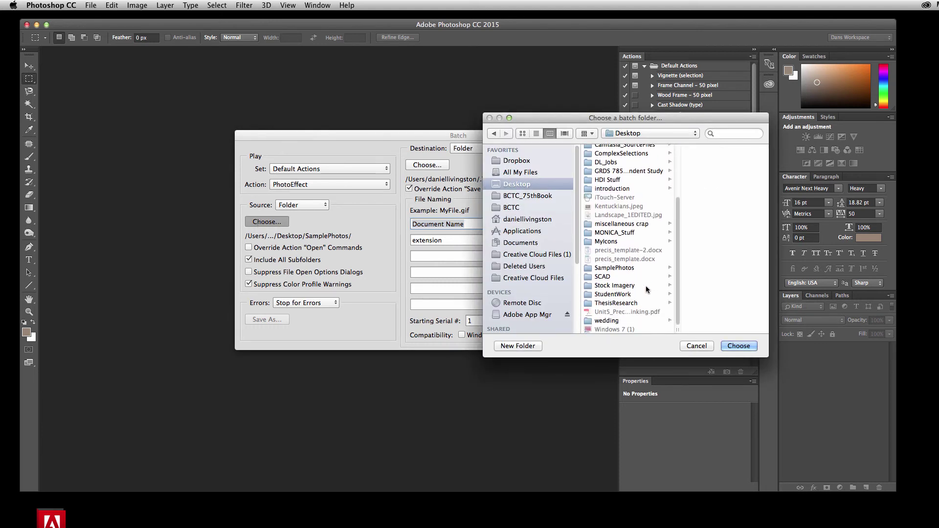
click(621, 268)
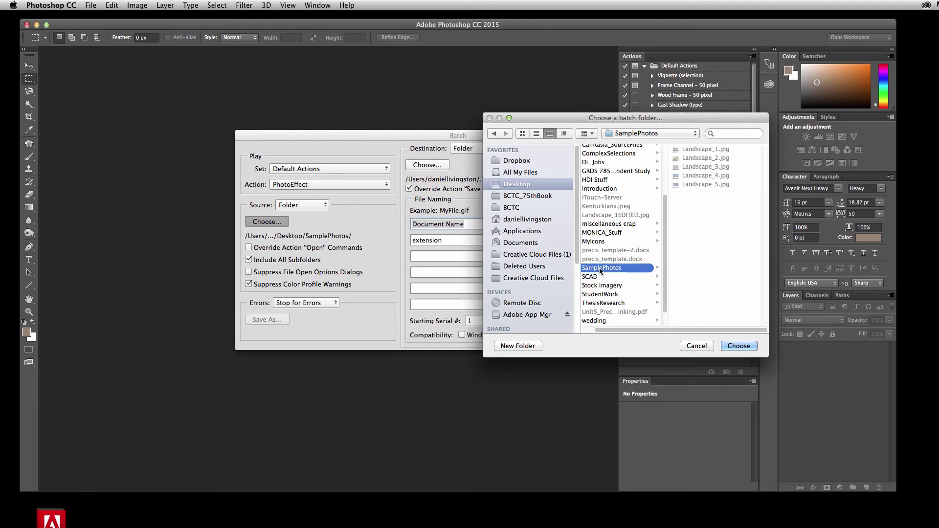
key(Escape)
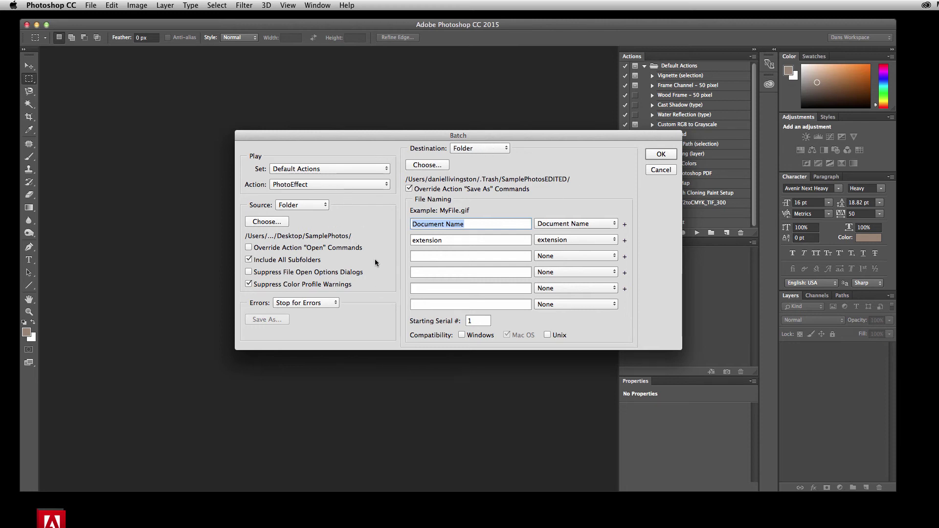
Keep Folder as the batch destination and create and choose a new Desktop folder named SamplePhotosEDITED for the output.
click(491, 148)
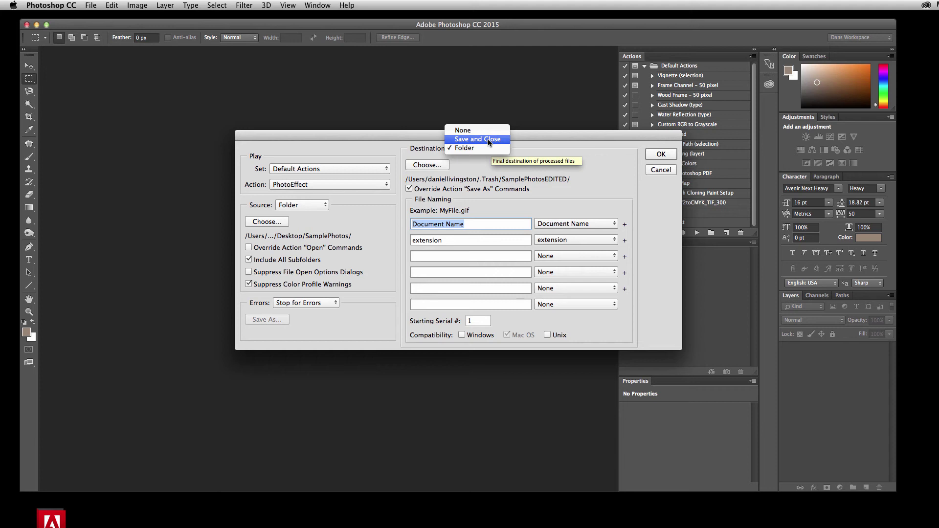
click(462, 150)
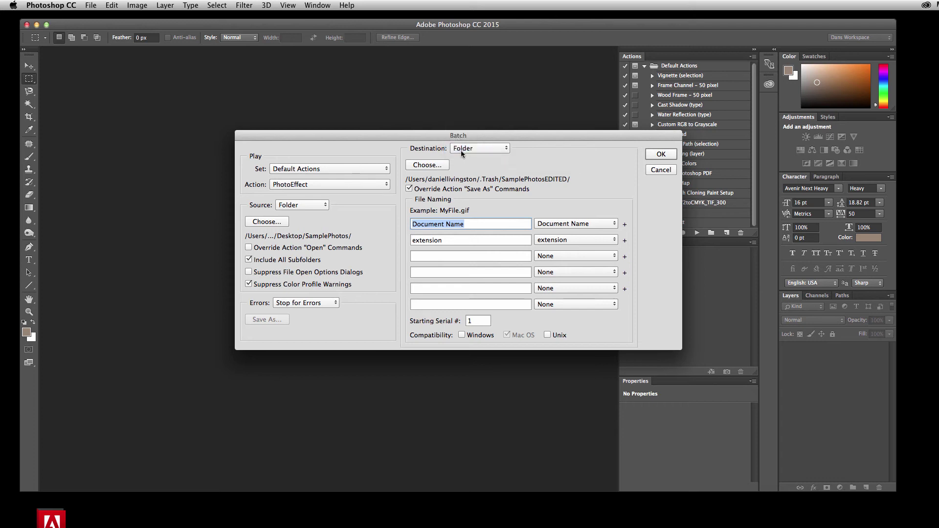
click(435, 166)
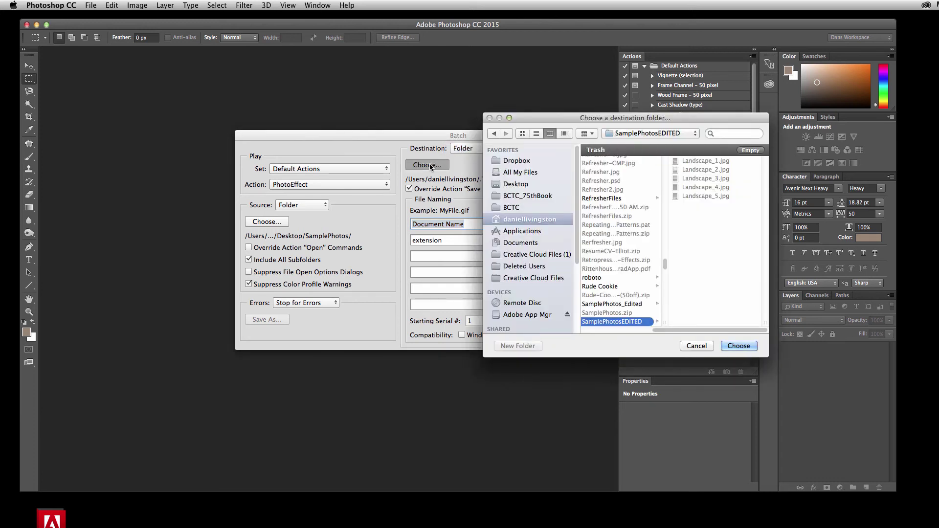
click(515, 184)
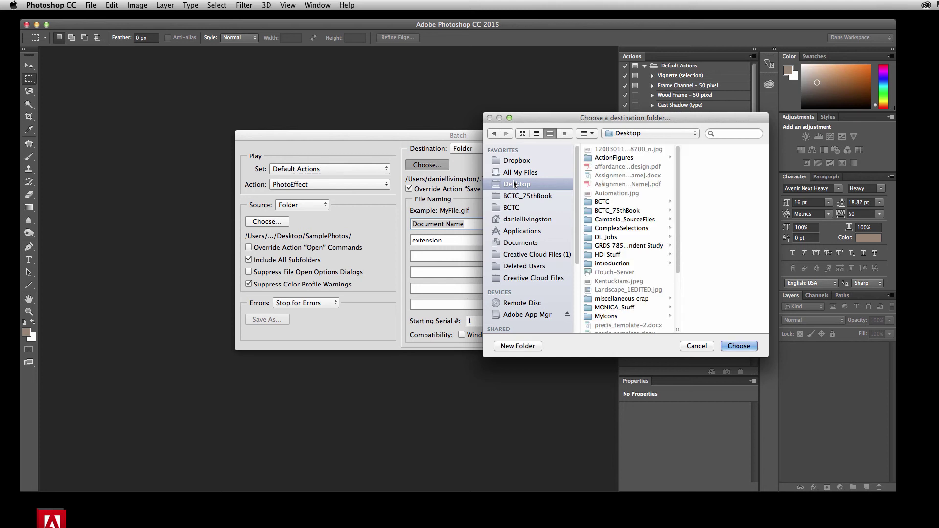
click(530, 346)
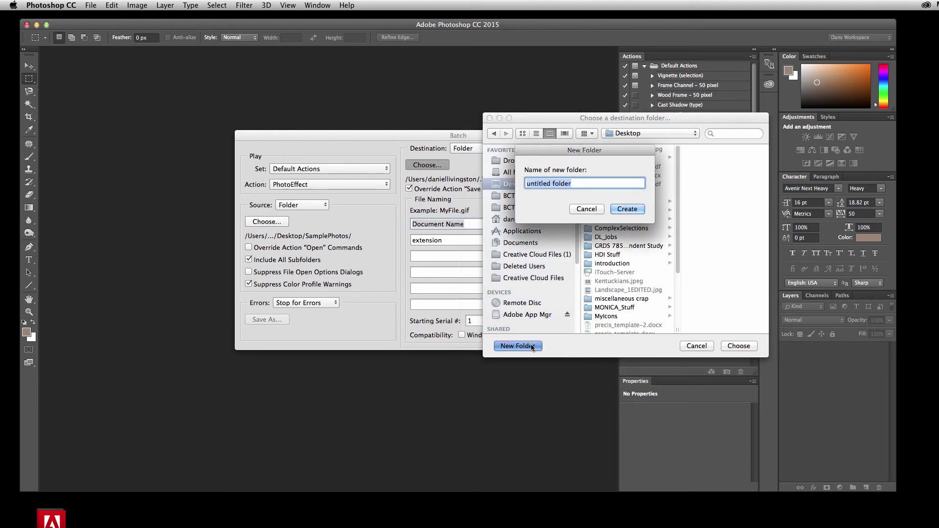
text(SamplePhotos)
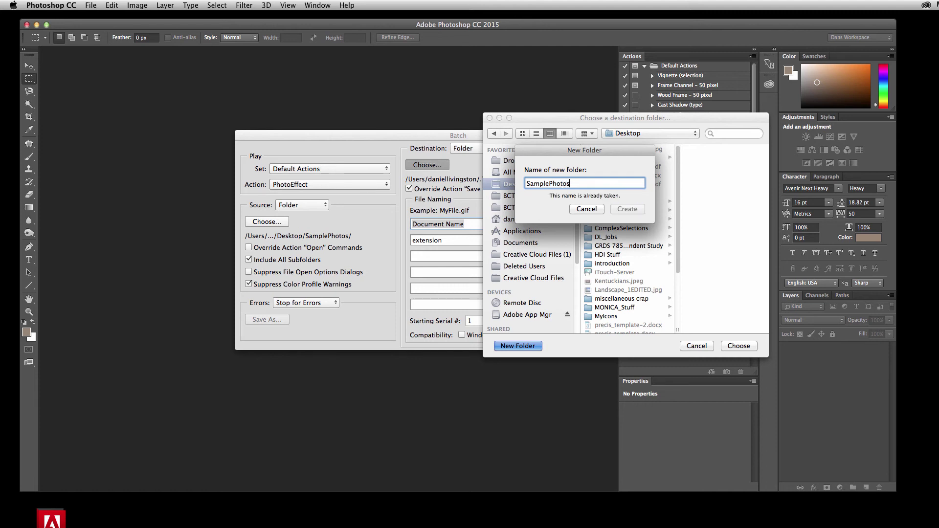
text(EDITED)
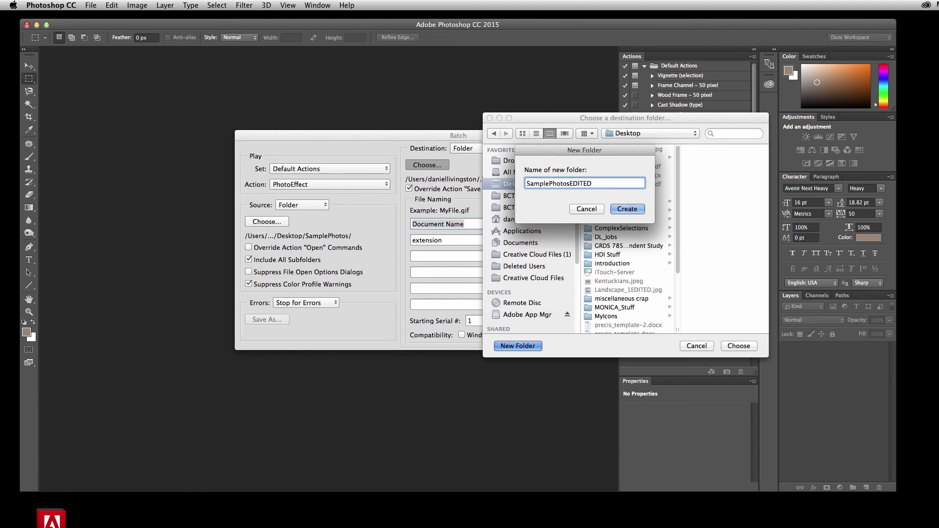
click(628, 209)
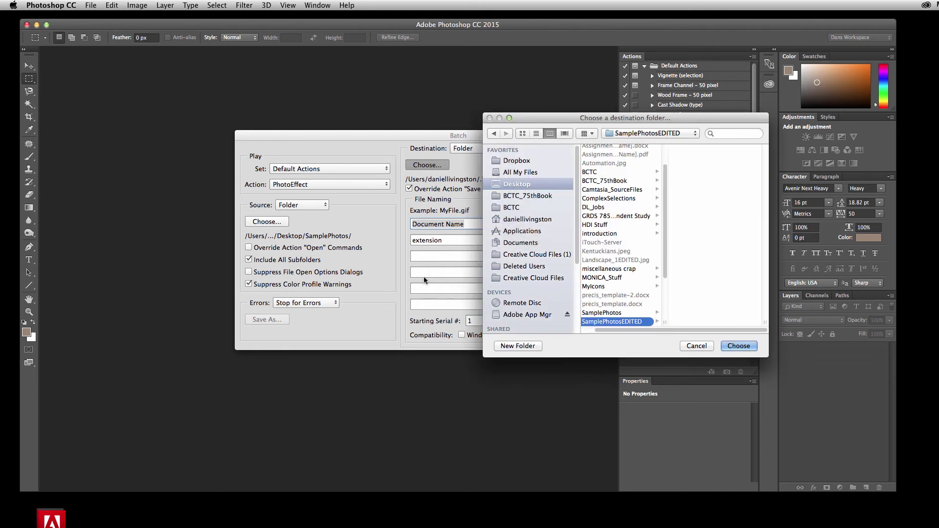
click(739, 347)
click(739, 346)
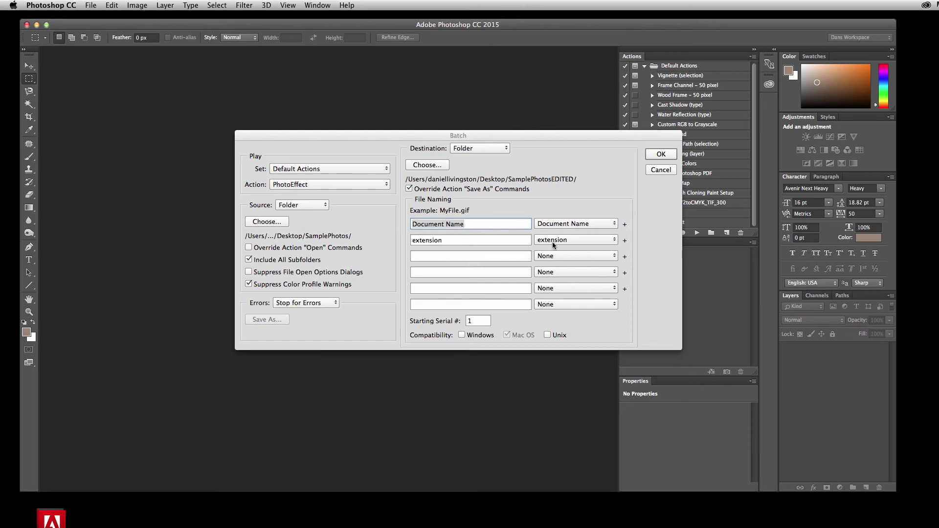
Review the batch file-naming options, keep Document Name plus extension, and run the batch.
click(587, 252)
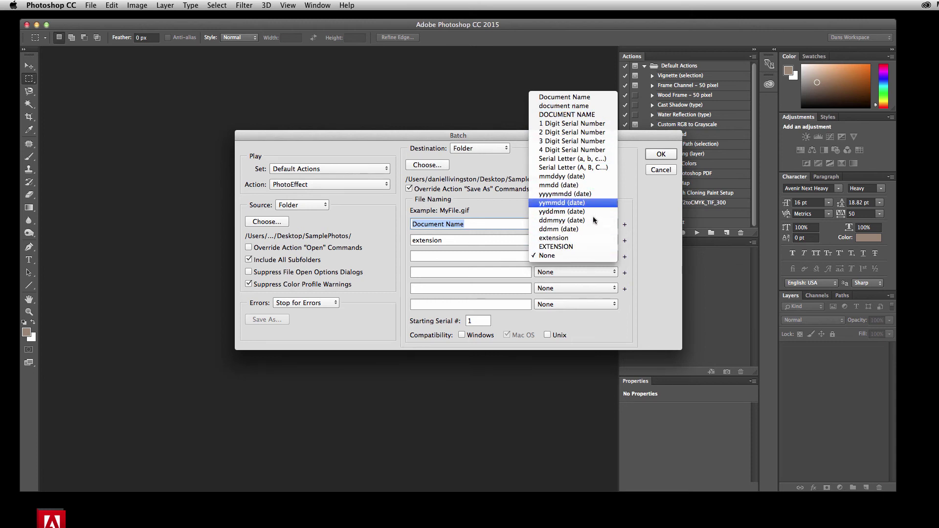
click(631, 186)
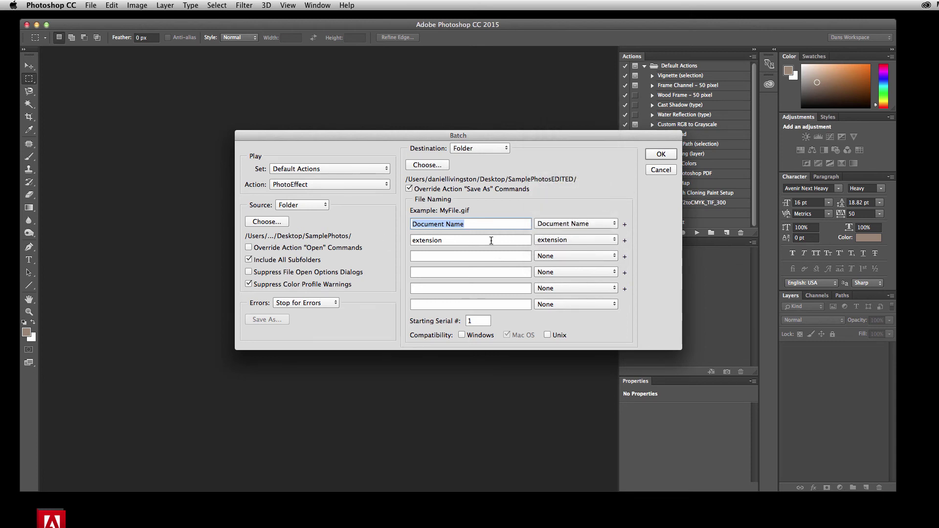
click(565, 225)
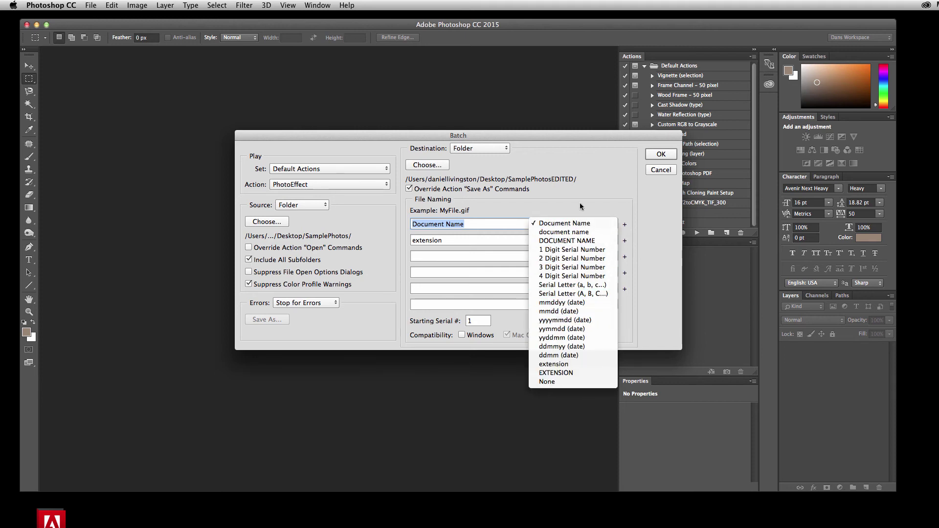
click(581, 205)
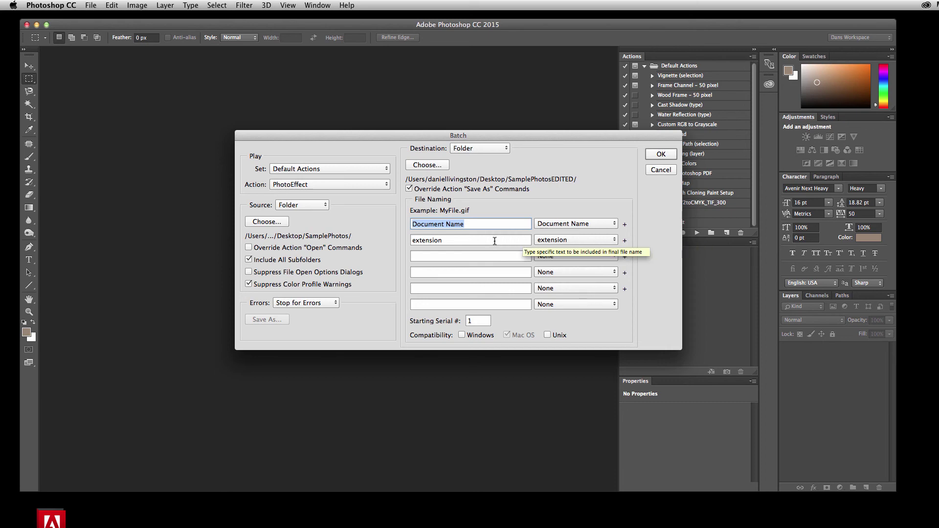
click(660, 155)
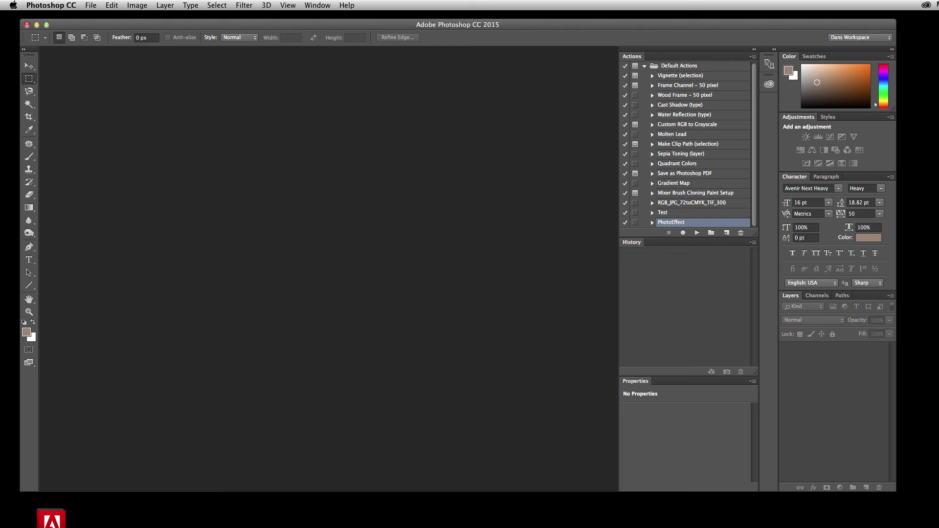
Switch to Finder and open Landscape_1.jpg through Landscape_5.jpg from the SamplePhotosEDITED folder together in Preview.
key(super+Tab)
key(super+n)
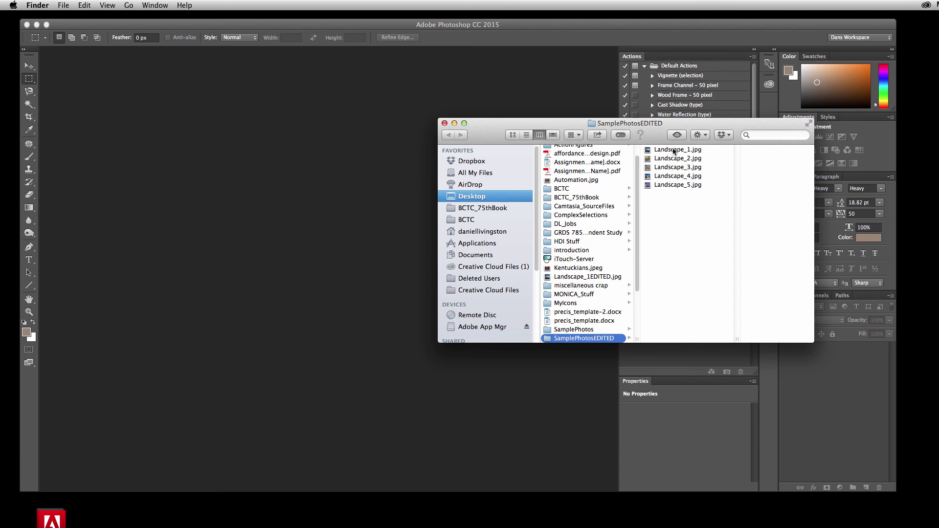
drag(702, 153, 682, 186)
double_click(679, 169)
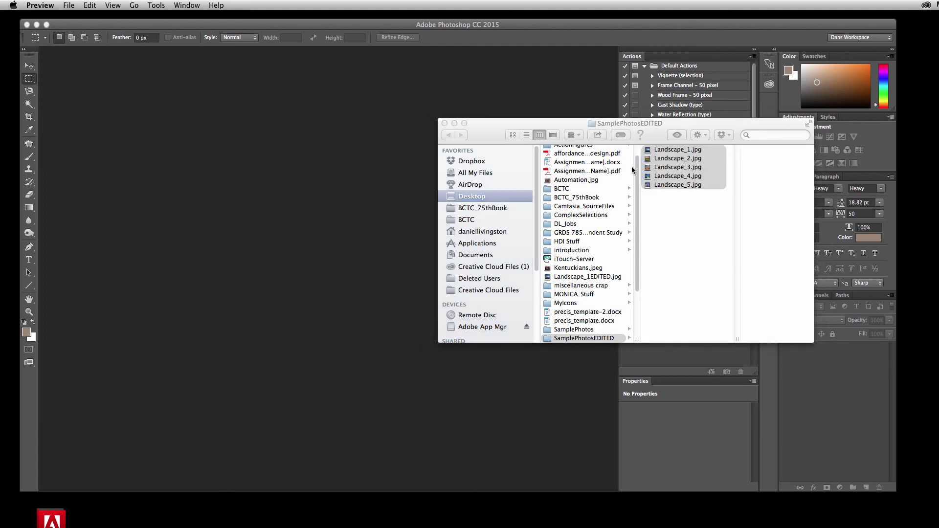
drag(142, 25, 290, 22)
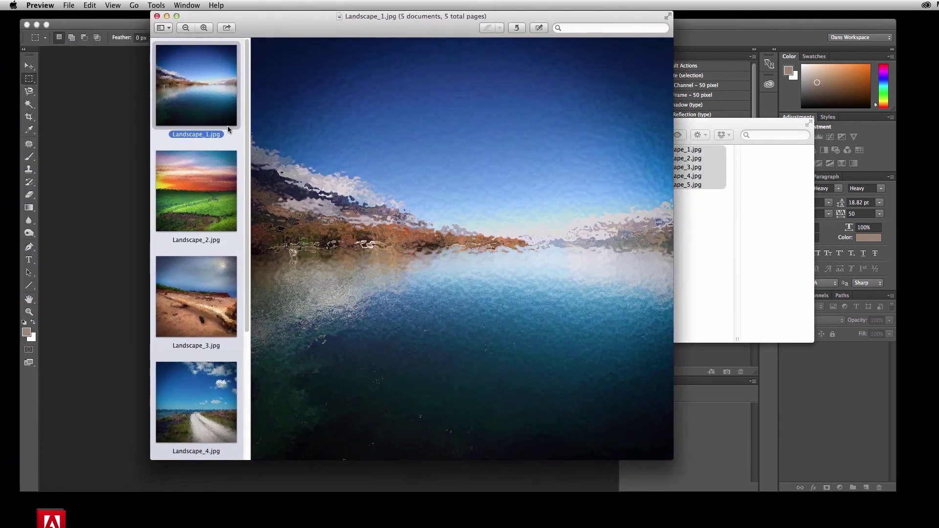
Examine the PhotoEffect result on each of the five batch-processed landscape photos.
click(212, 167)
click(207, 277)
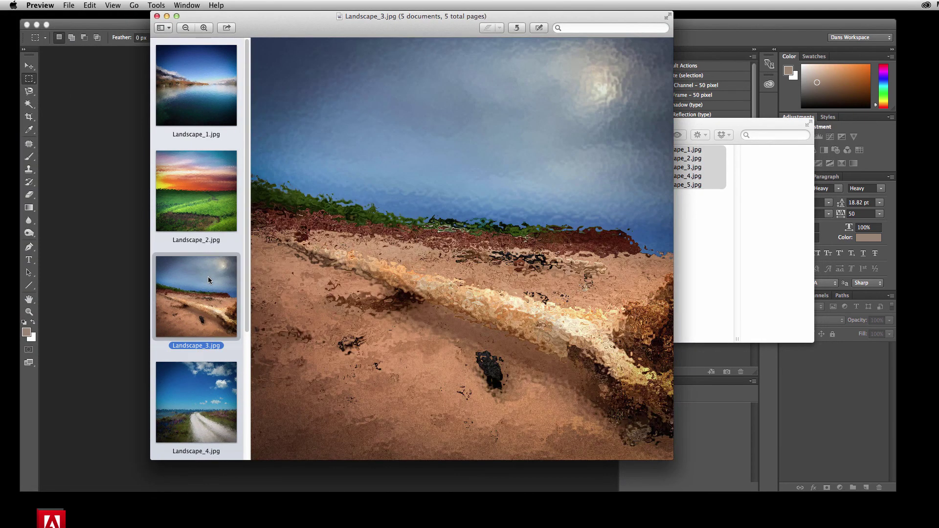
scroll(208, 277, down, 4)
click(219, 316)
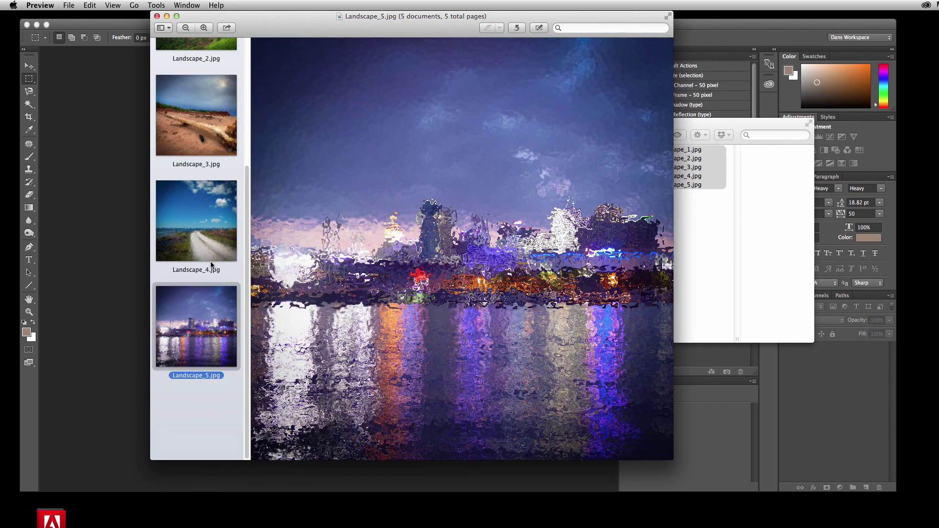
click(210, 239)
scroll(210, 238, up, 1)
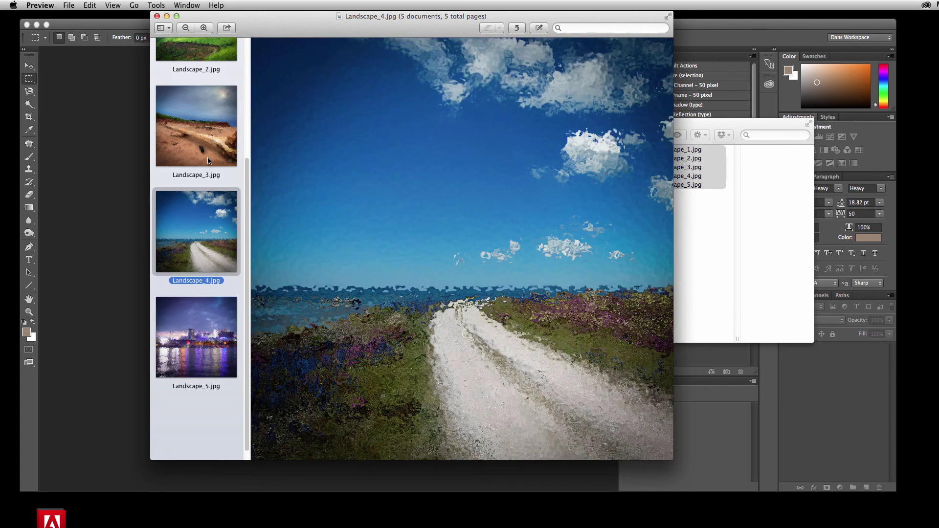
click(221, 164)
scroll(221, 166, up, 2)
click(224, 119)
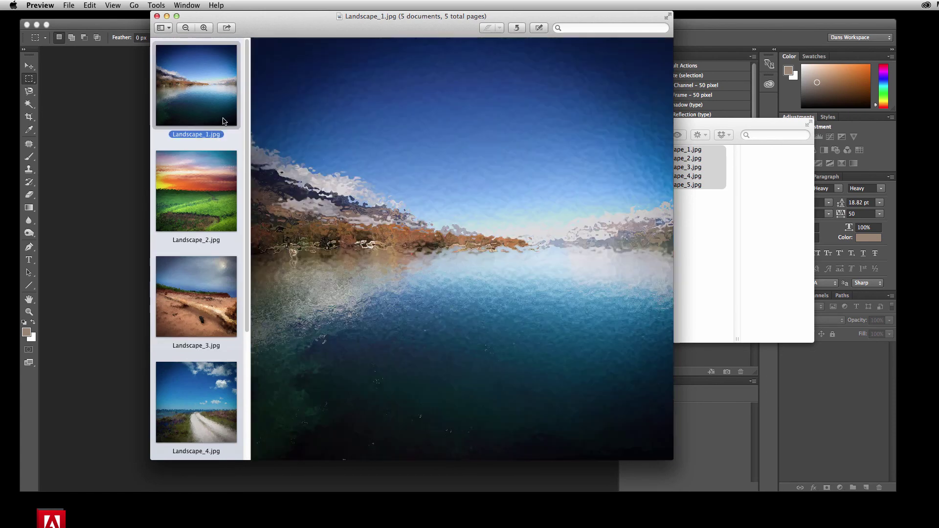
click(211, 196)
click(197, 283)
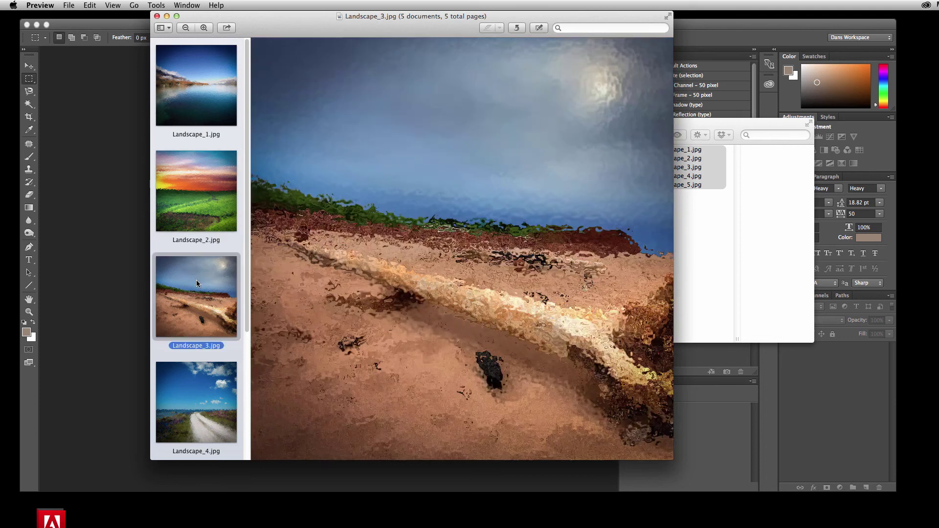
click(194, 383)
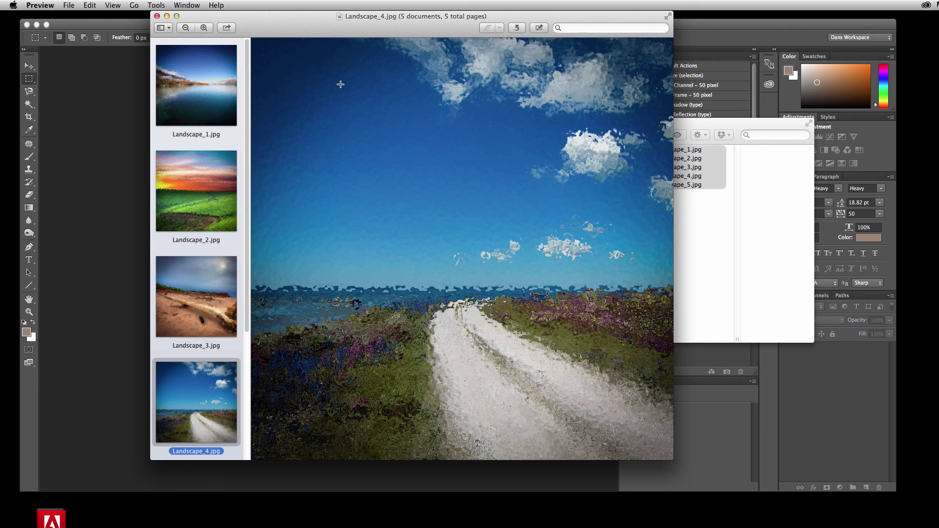
Close the photo preview, minimize the SamplePhotosEDITED folder window, and switch back to Photoshop.
click(157, 16)
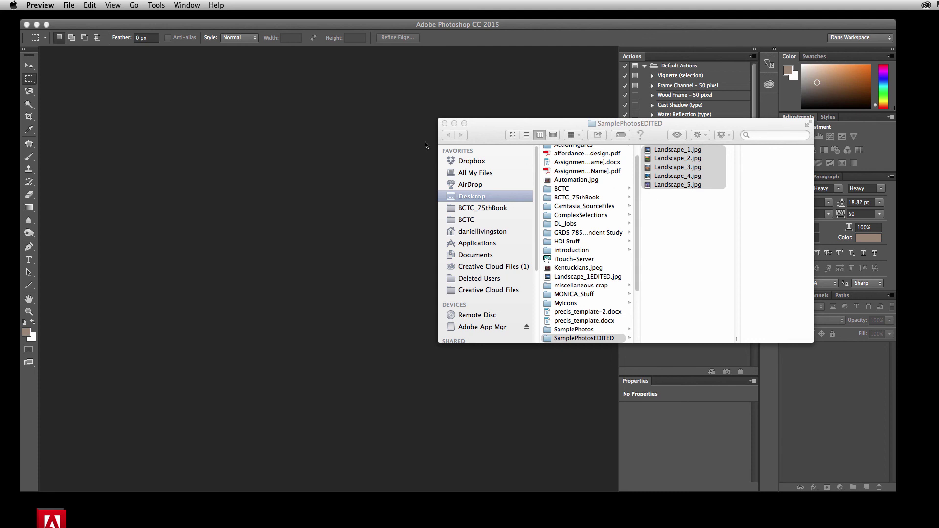
click(454, 124)
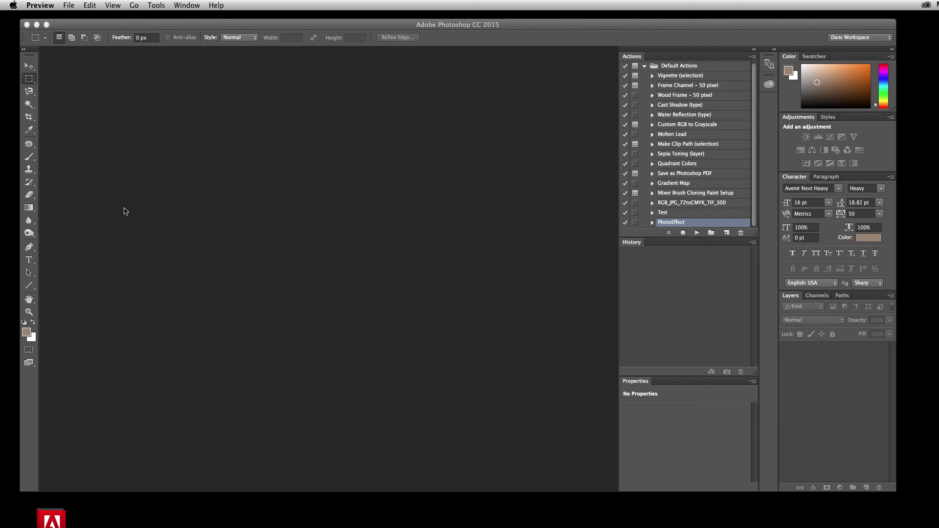
click(91, 101)
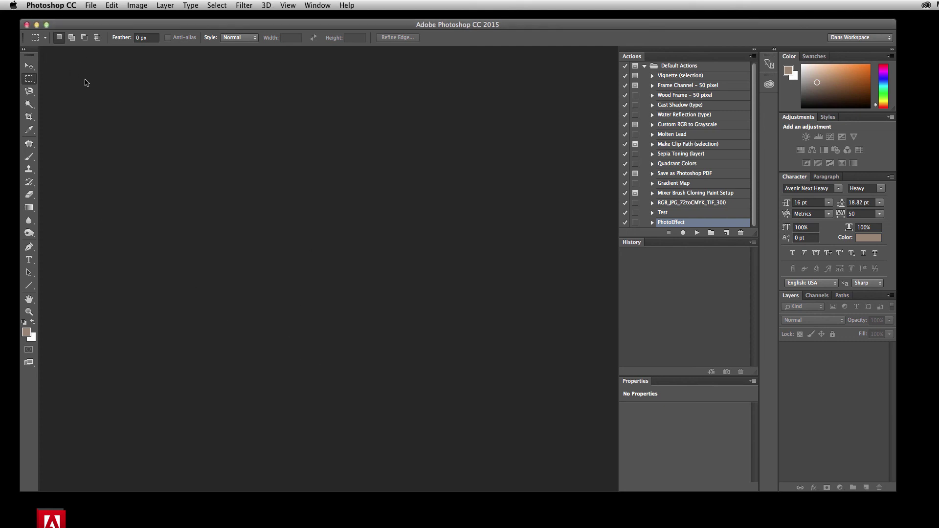
Start a PDF Presentation and add Landscape_1.jpg through Landscape_5.jpg from the Desktop's SamplePhotosEDITED folder as source files.
click(91, 5)
mouse_move(95, 228)
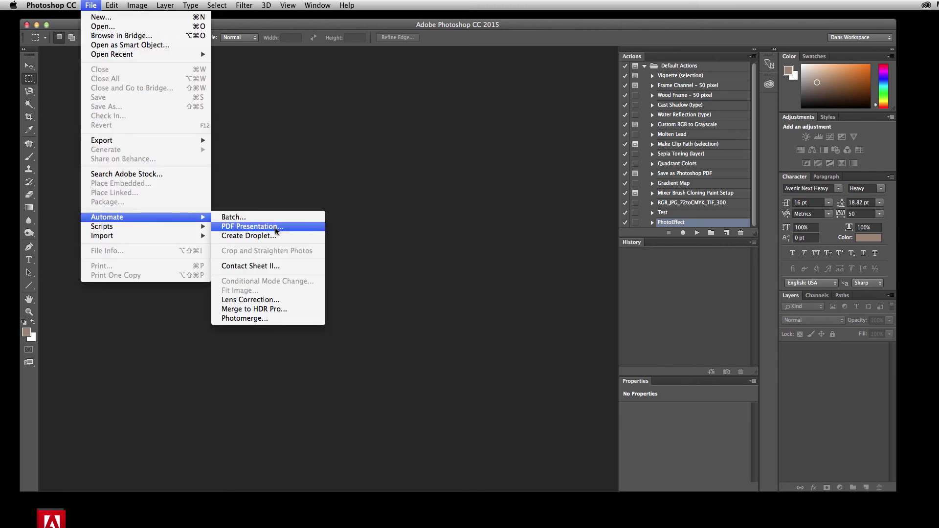
click(269, 227)
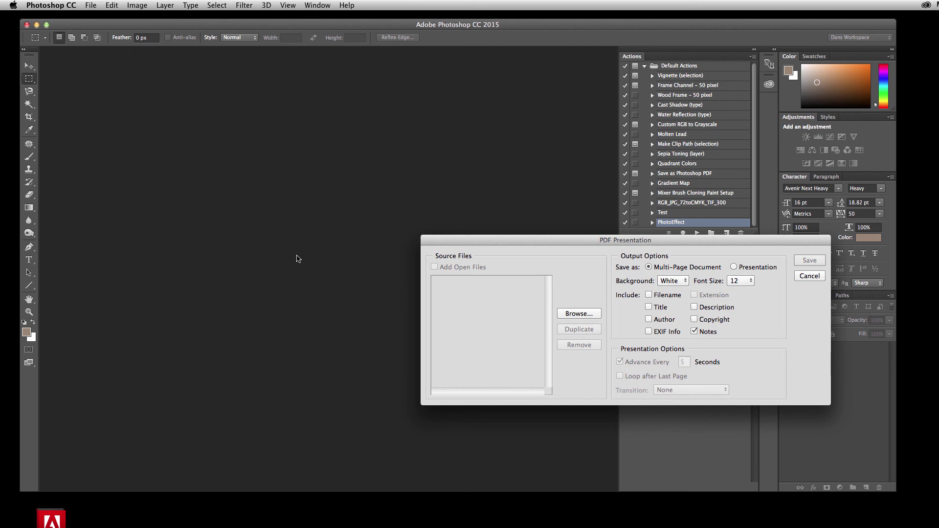
click(589, 315)
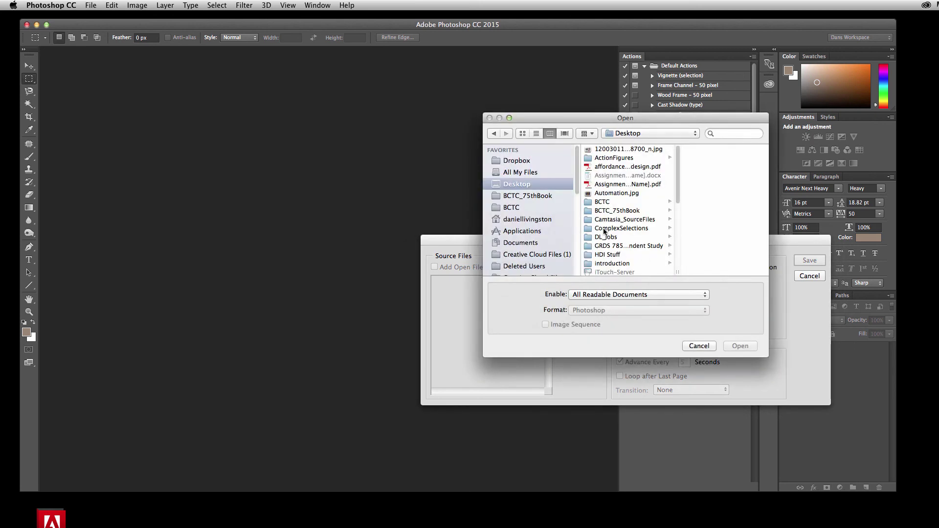
scroll(652, 260, down, 10)
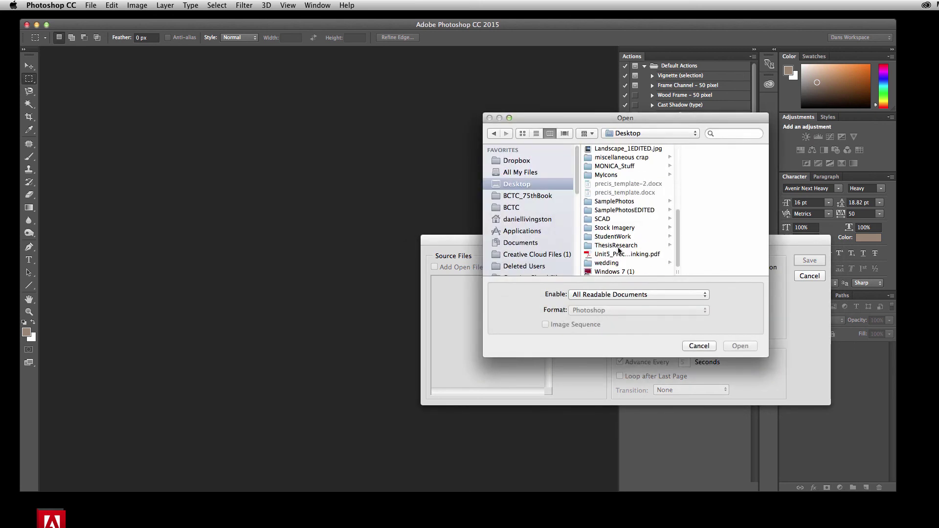
click(622, 211)
click(697, 150)
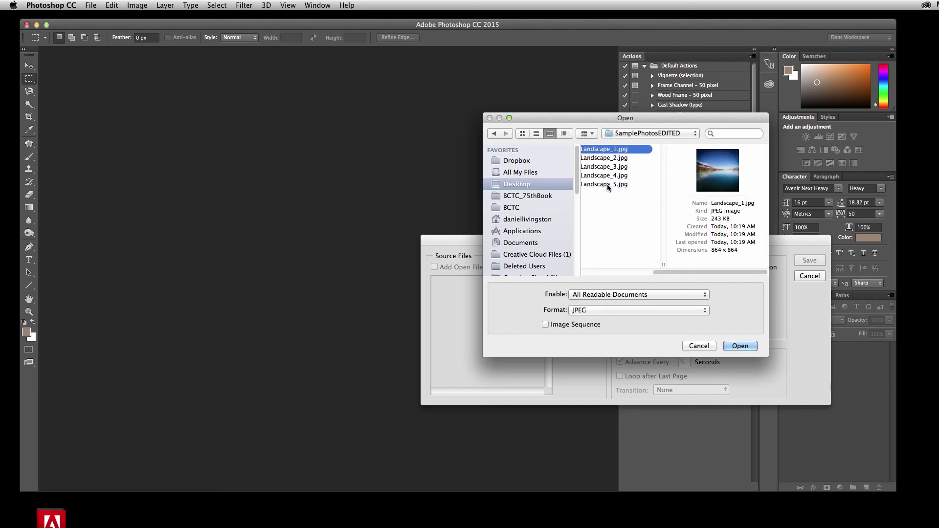
shift+click(606, 183)
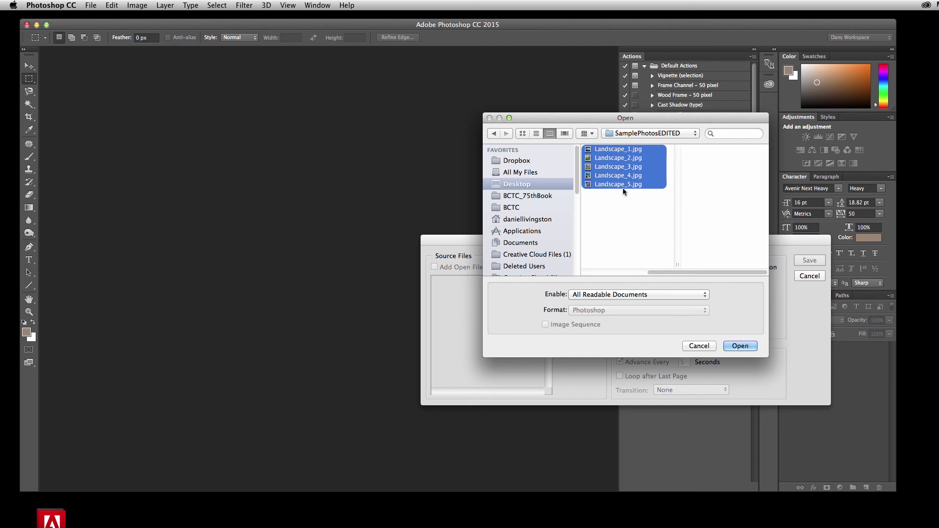
click(734, 345)
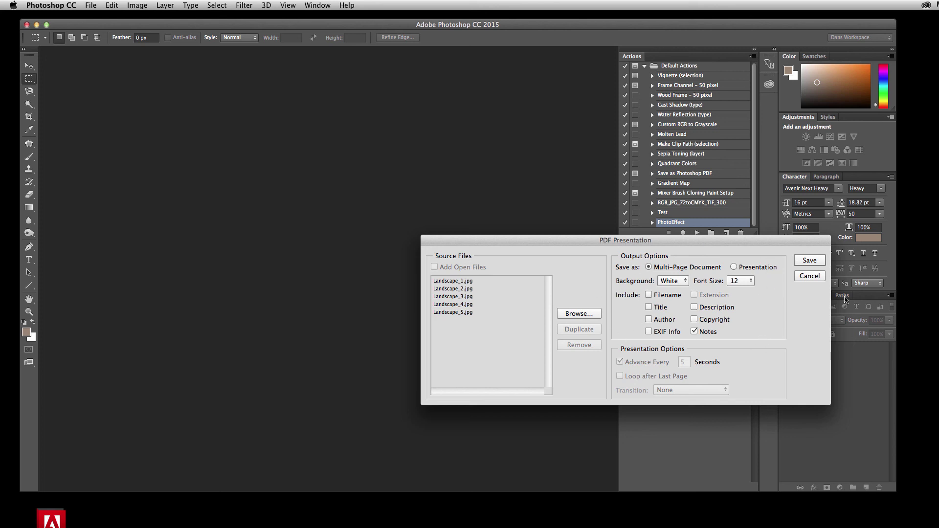
Save the multi-page PDF to the Desktop as Actions, using the High Quality Print preset settings.
click(809, 260)
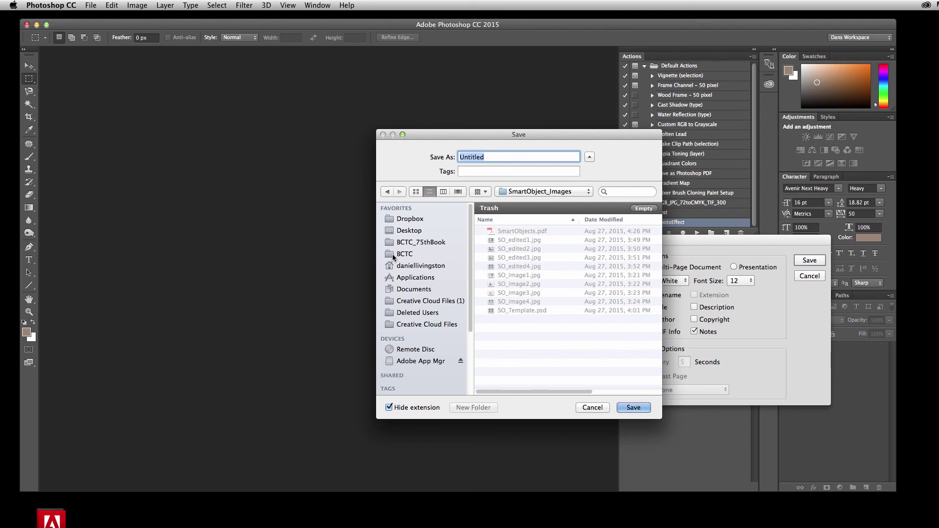
click(414, 230)
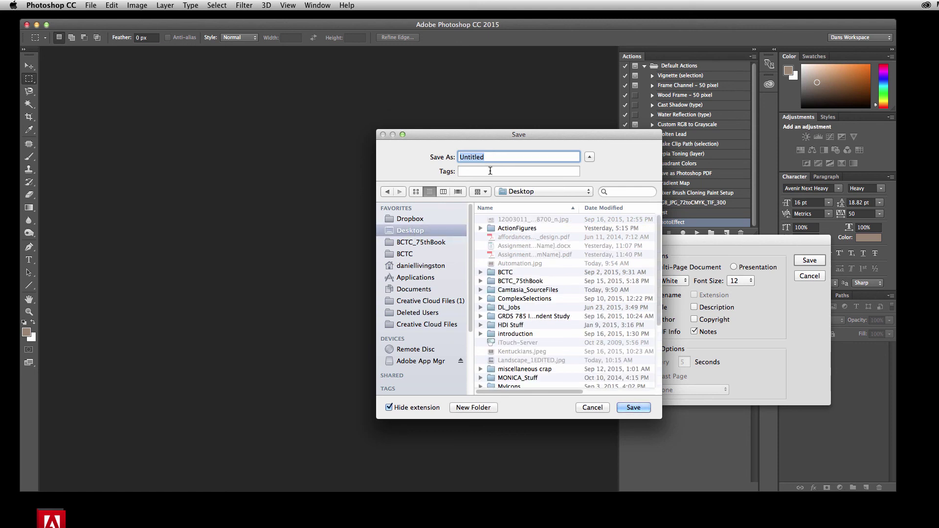
text(Actions)
click(633, 407)
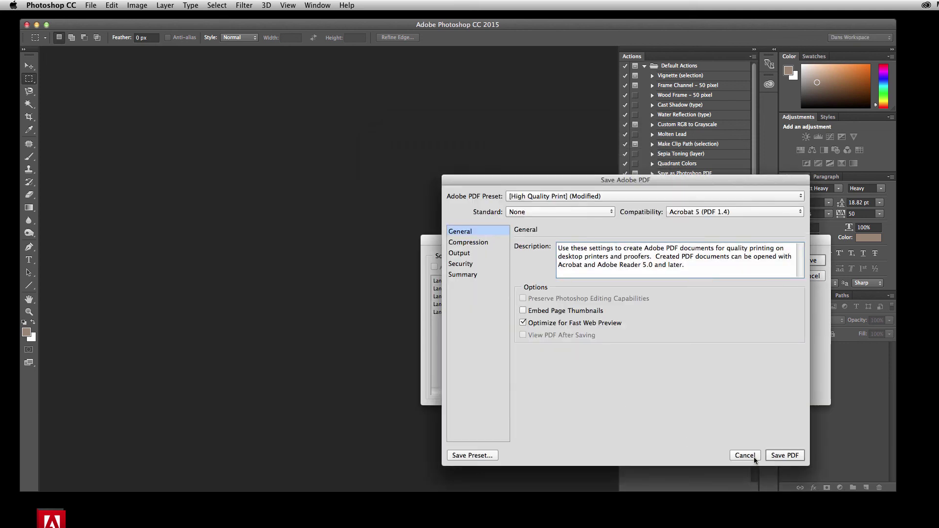
click(785, 457)
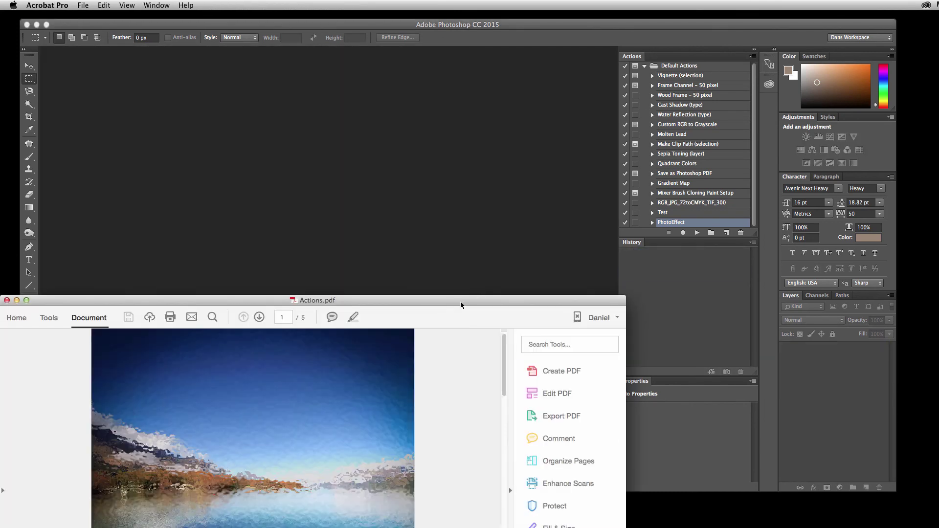
Look through the pages of Actions.pdf in Acrobat Pro and close the document.
drag(457, 305, 585, 99)
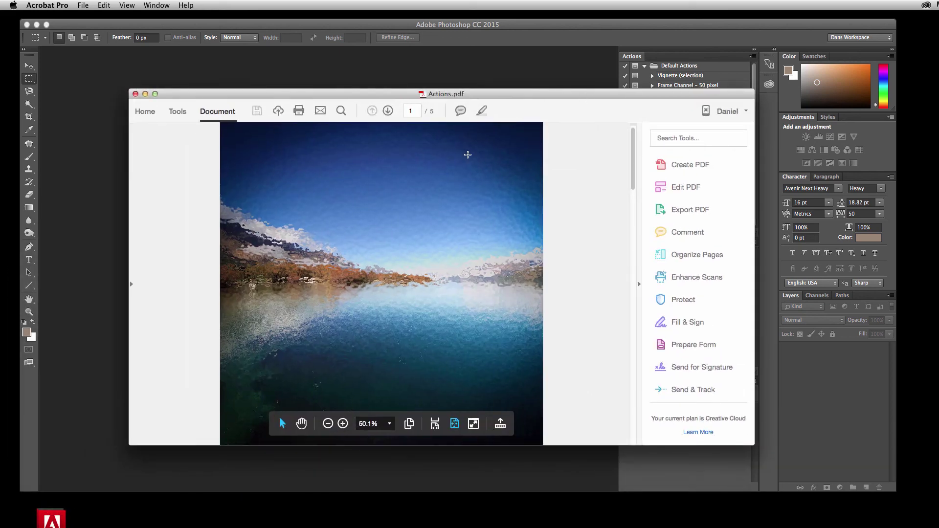
scroll(467, 240, down, 3)
scroll(468, 240, down, 1)
scroll(467, 239, up, 4)
click(135, 94)
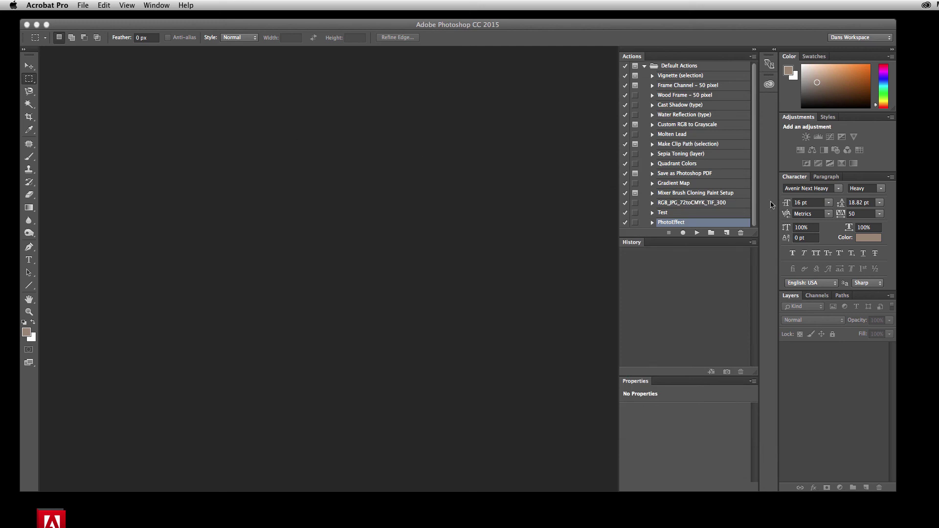